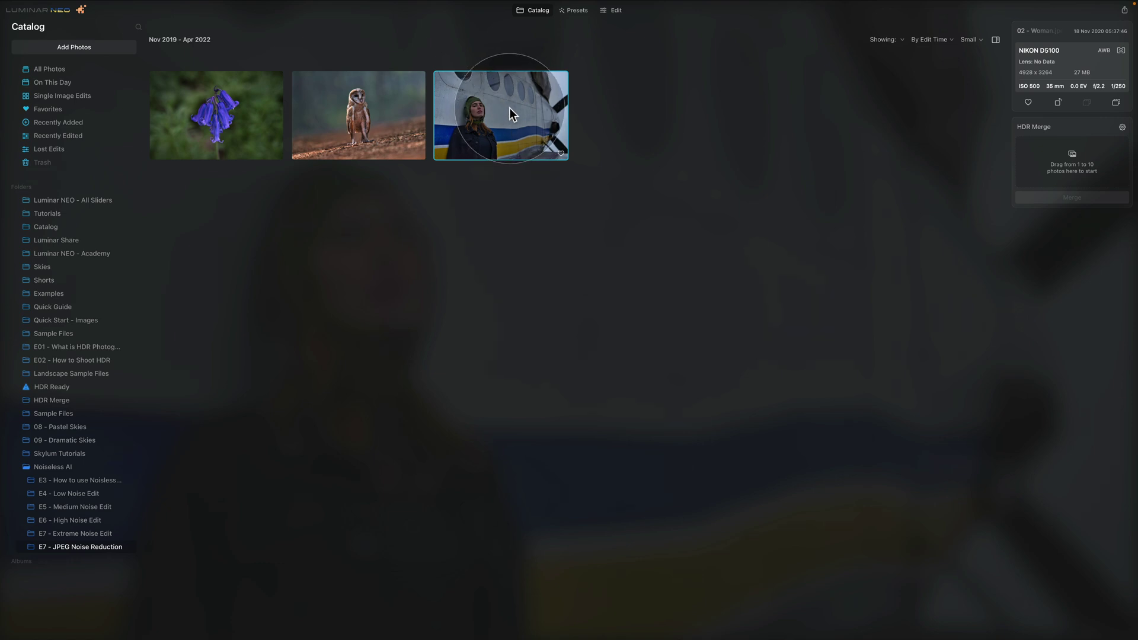
Open the airplane portrait in the Edit module and view it at 100%
{"action": "left_click", "coordinate": [615, 11]}
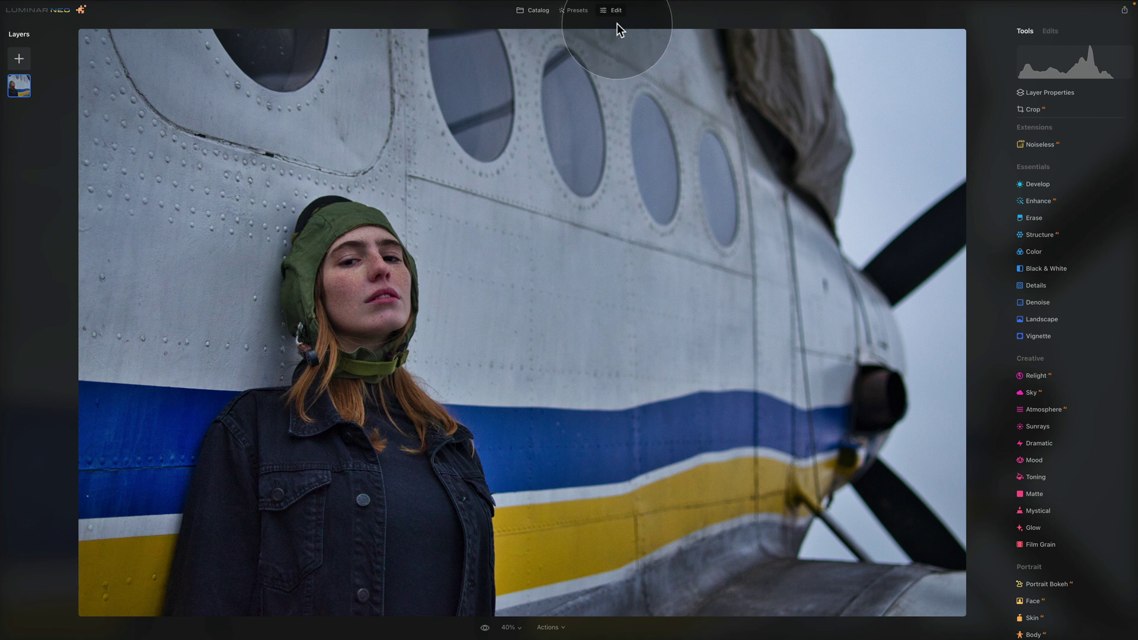
{"action": "left_click", "coordinate": [518, 630]}
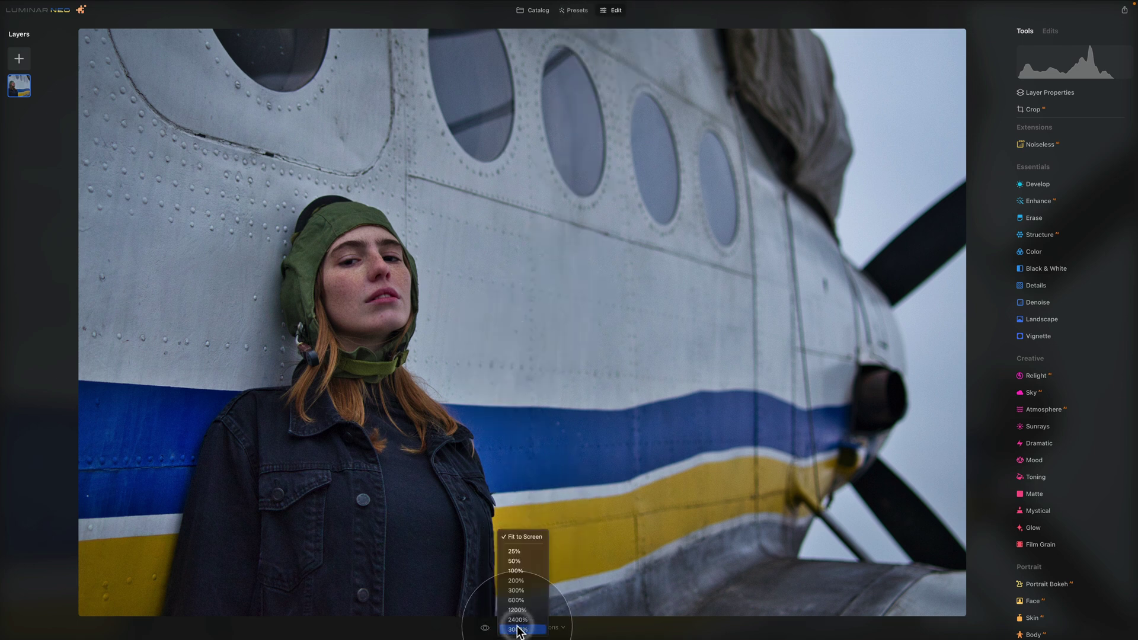
{"action": "left_click", "coordinate": [524, 571]}
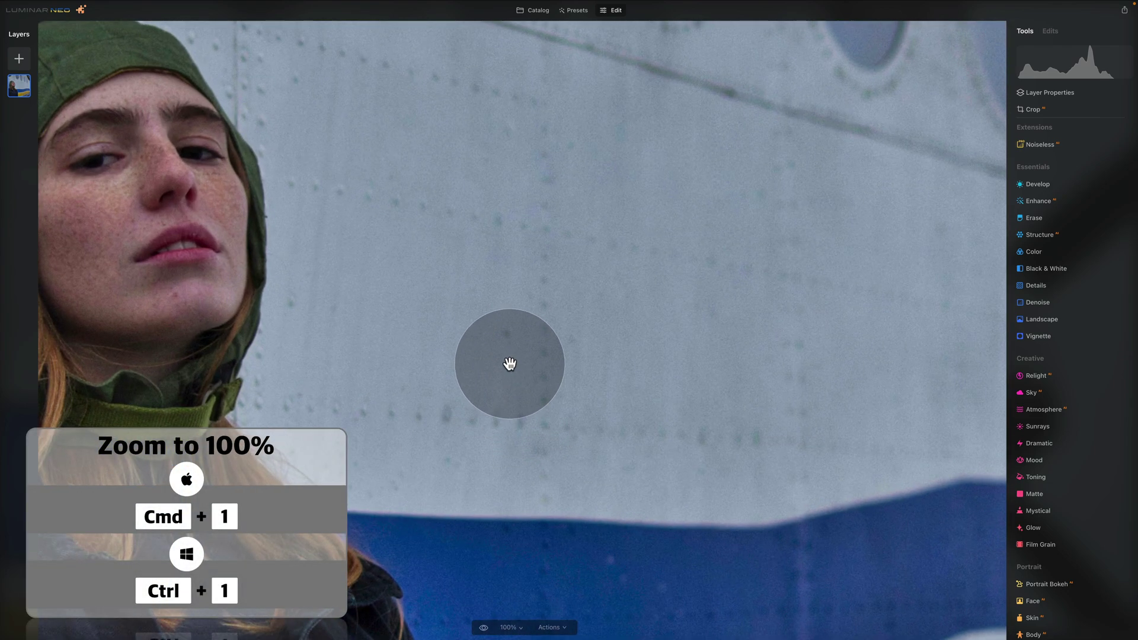
Pan across the face, fuselage and jacket to inspect noise, then fit the photo to screen
{"action": "left_click_drag", "start_coordinate": [450, 241], "coordinate": [481, 392]}
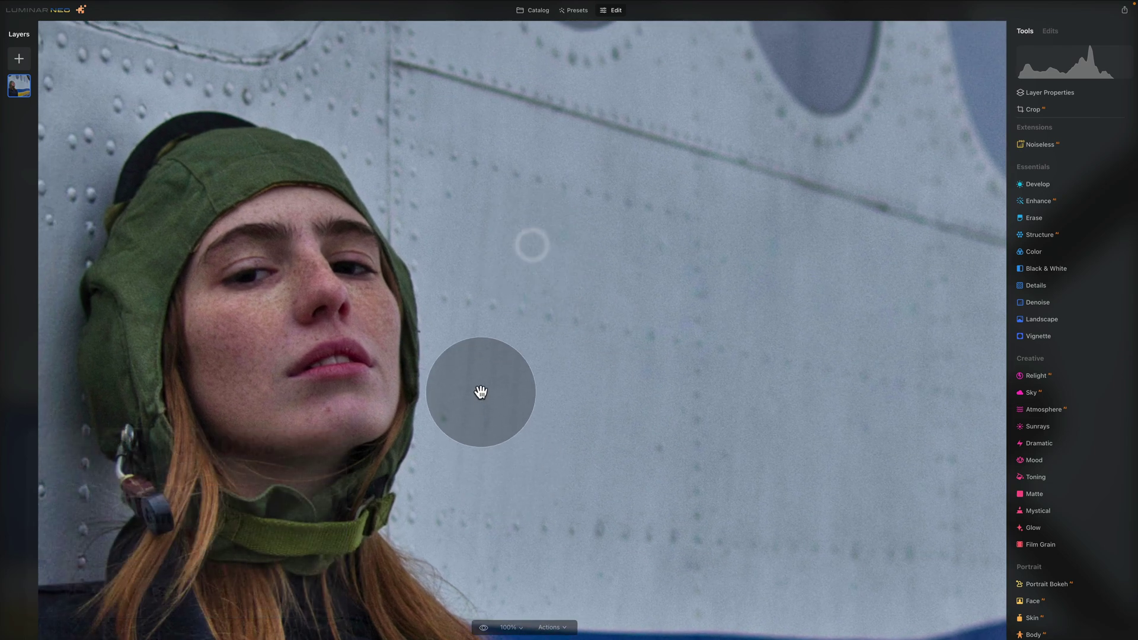
{"action": "left_click_drag", "start_coordinate": [498, 305], "coordinate": [551, 314]}
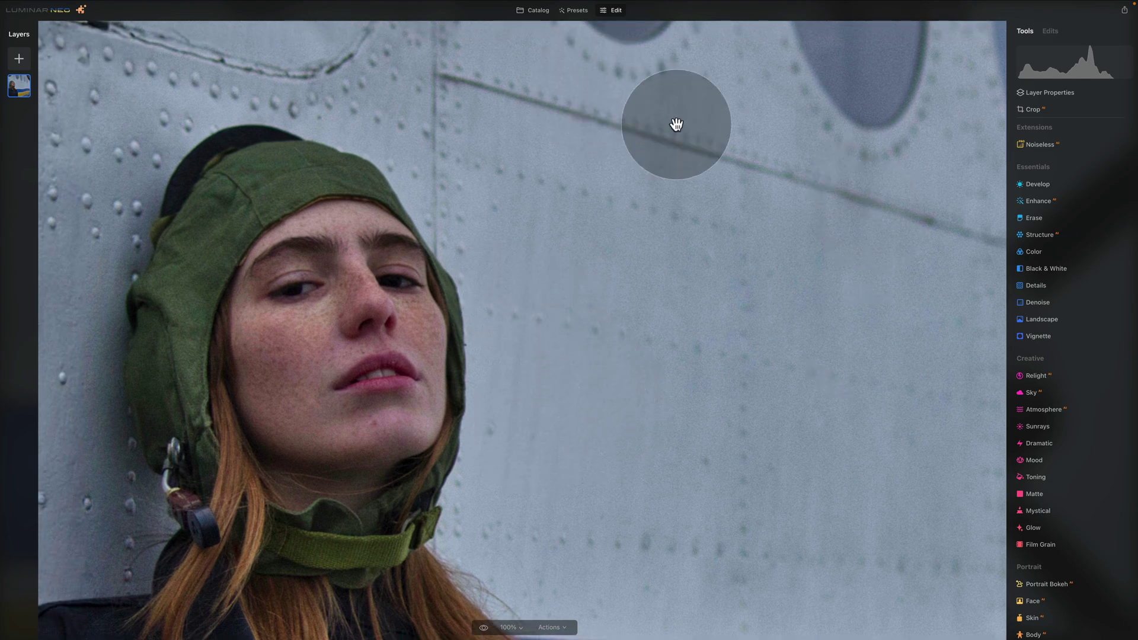
{"action": "left_click_drag", "start_coordinate": [606, 154], "coordinate": [764, 85]}
{"action": "left_click_drag", "start_coordinate": [806, 326], "coordinate": [808, 319]}
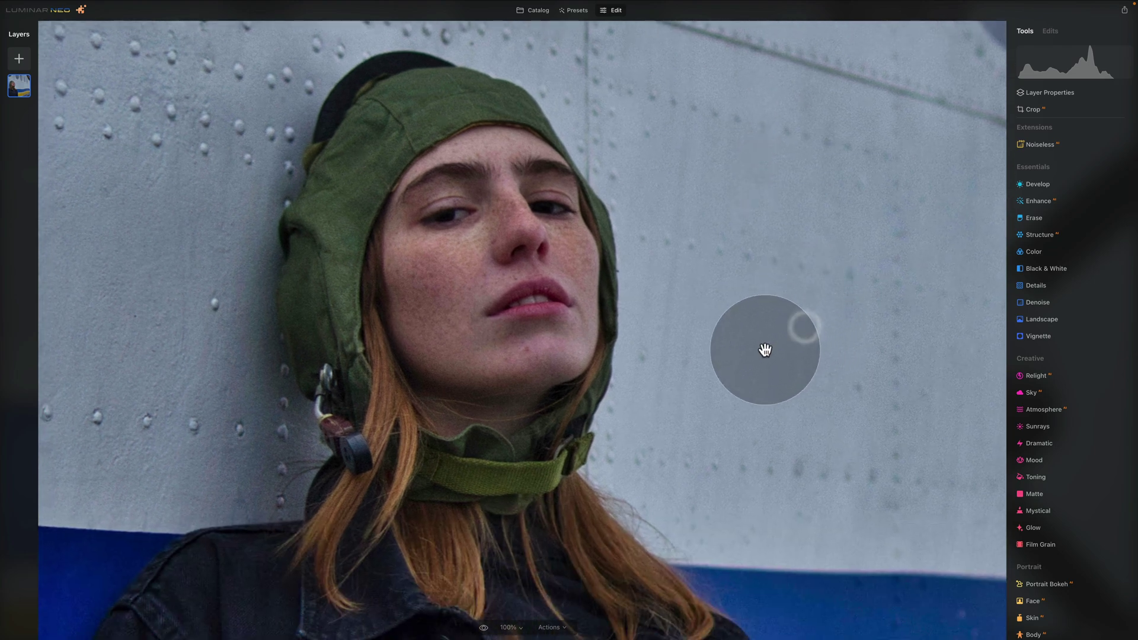
{"action": "left_click_drag", "start_coordinate": [745, 142], "coordinate": [772, 208]}
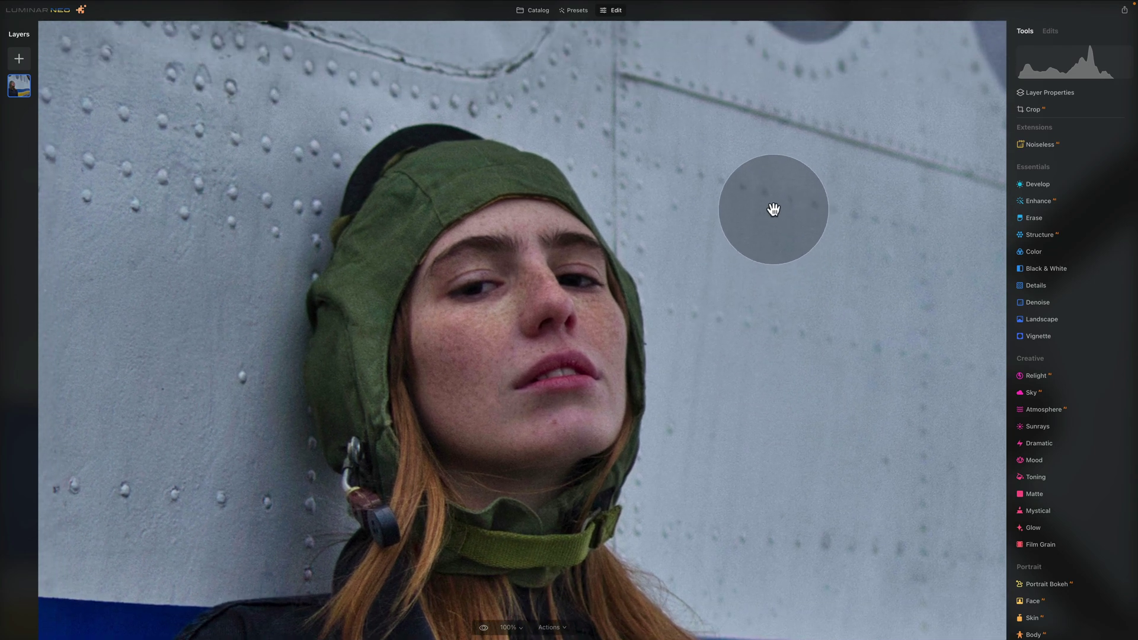
{"action": "left_click_drag", "start_coordinate": [810, 326], "coordinate": [764, 242]}
{"action": "key", "text": "ctrl+0"}
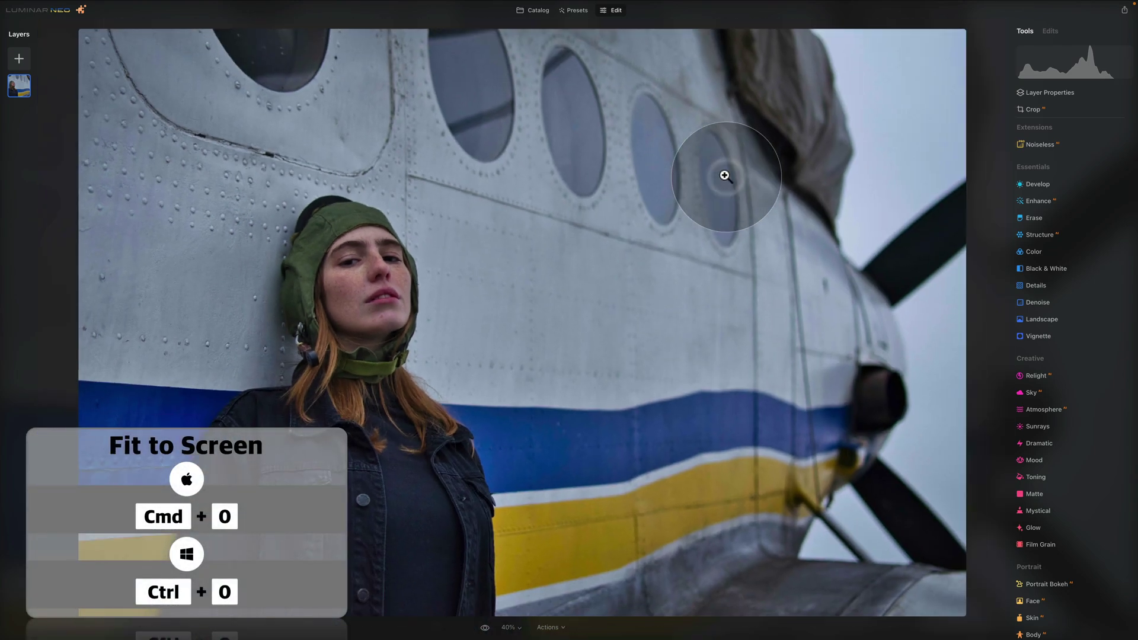
Apply Noiseless AI at Low and check the fuselage and face at 100%
{"action": "left_click", "coordinate": [1071, 143]}
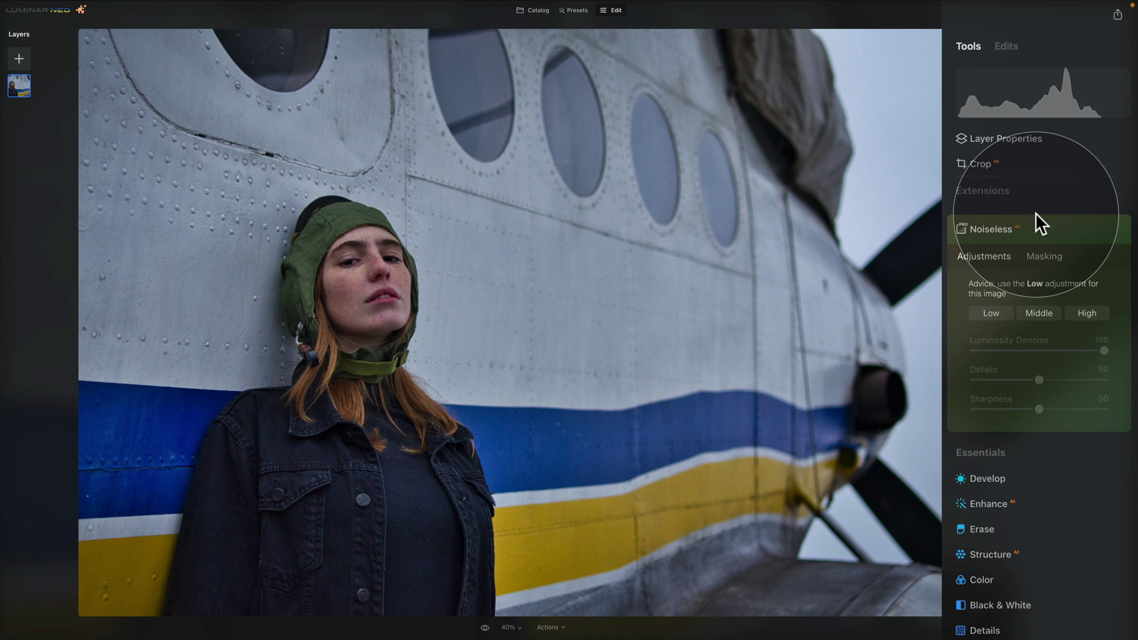
{"action": "left_click", "coordinate": [998, 310]}
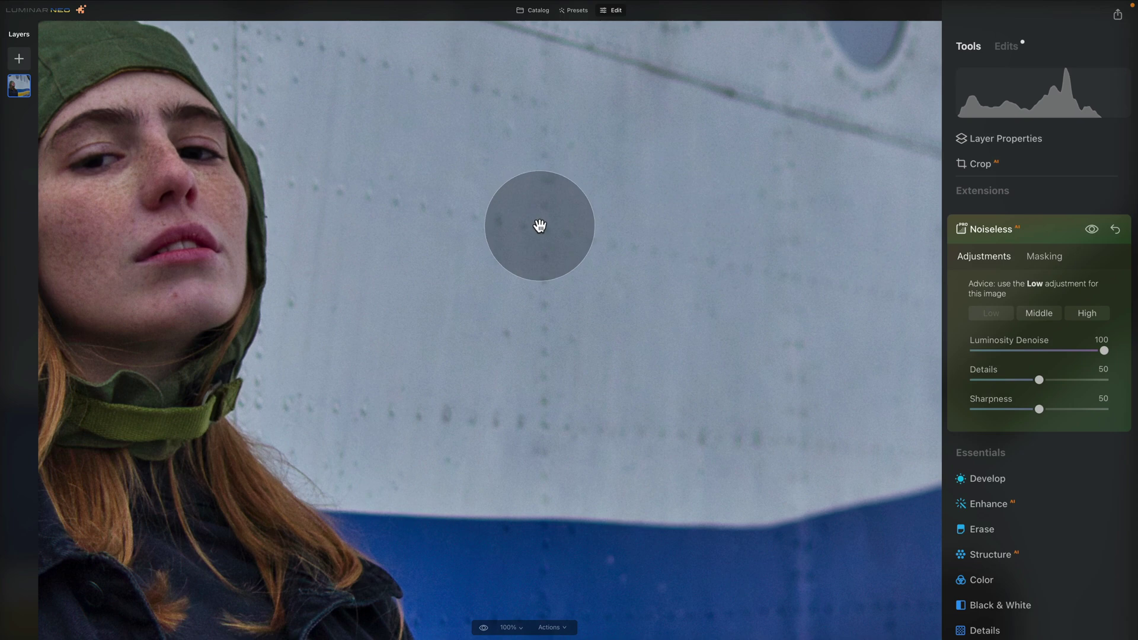
{"action": "left_click_drag", "start_coordinate": [297, 129], "coordinate": [428, 191]}
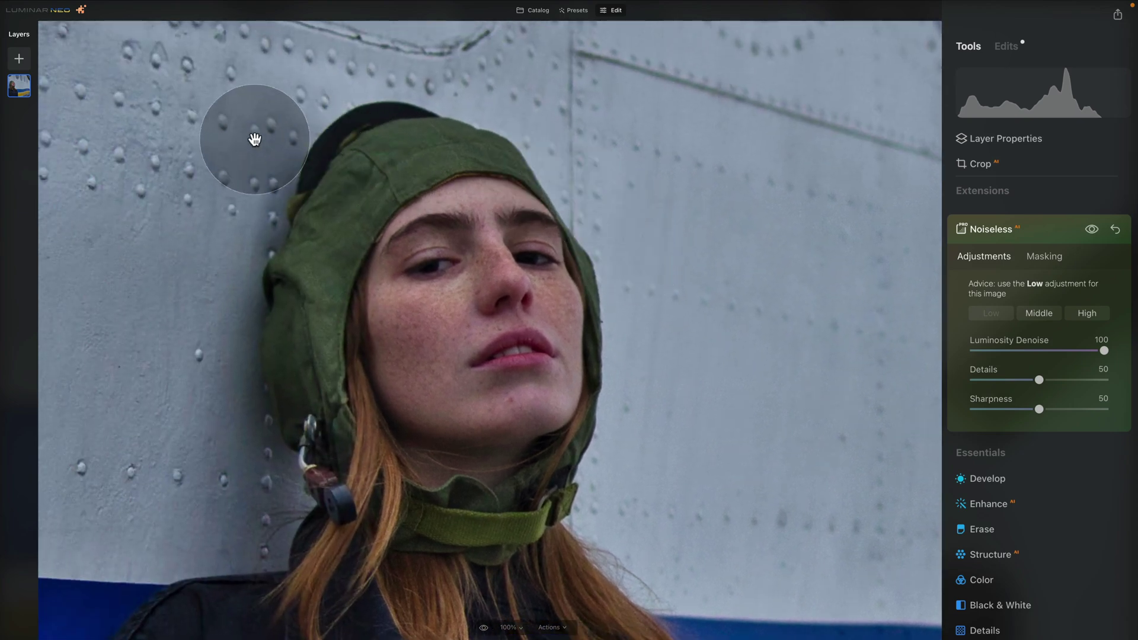
{"action": "left_click_drag", "start_coordinate": [255, 140], "coordinate": [323, 184]}
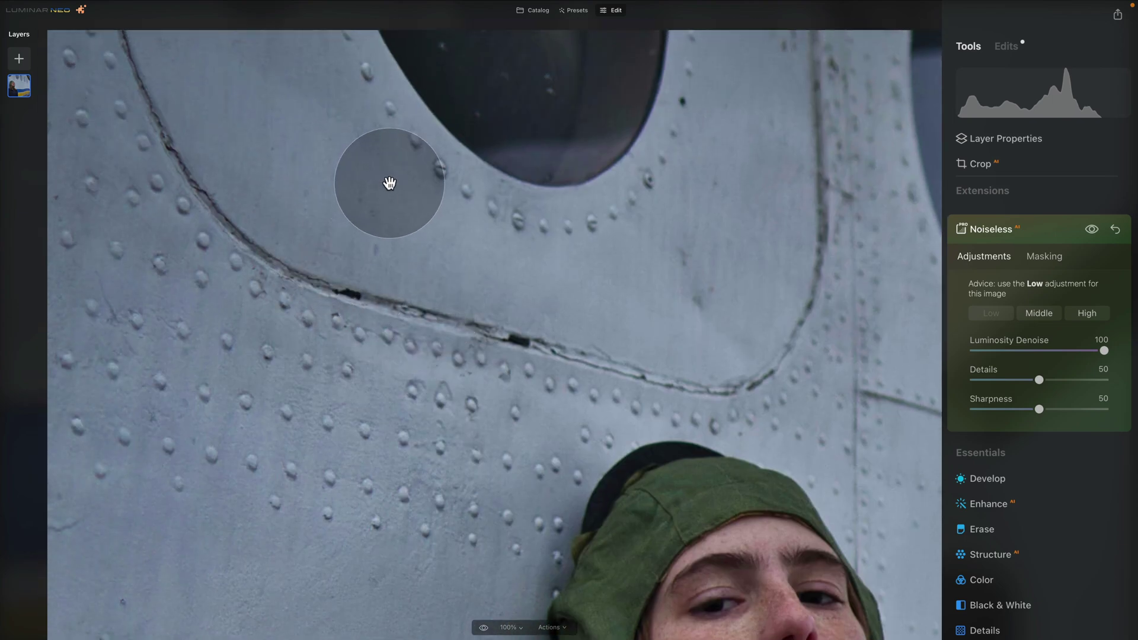
{"action": "left_click_drag", "start_coordinate": [841, 460], "coordinate": [518, 210]}
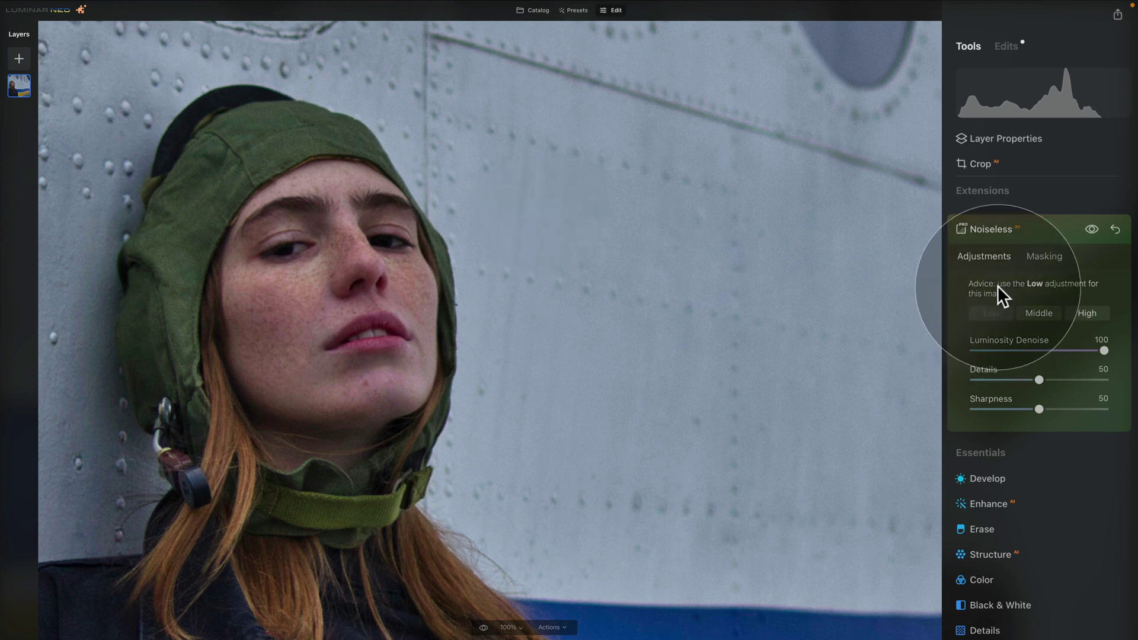
Try the Middle Noiseless strength, then switch to High
{"action": "left_click", "coordinate": [1040, 315]}
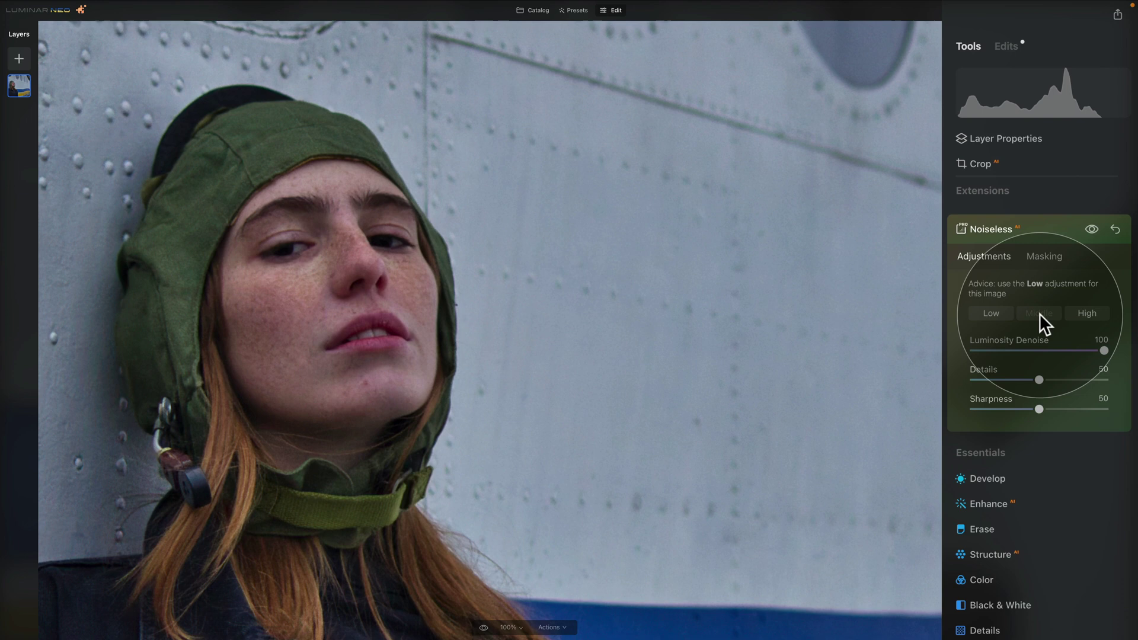
{"action": "left_click", "coordinate": [1076, 310]}
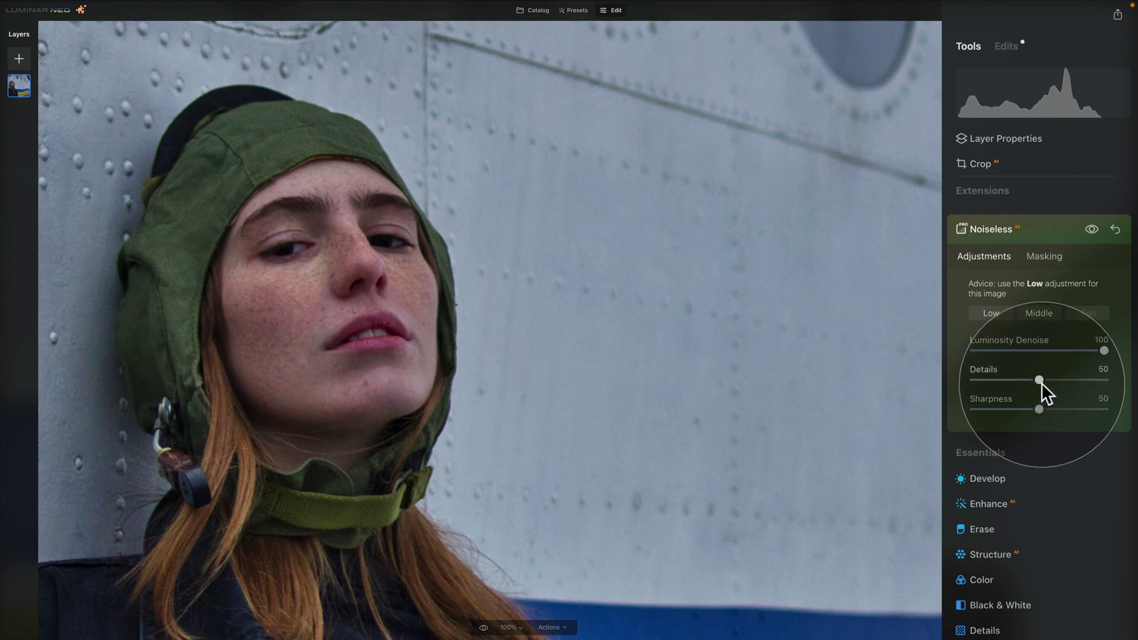
Test Details and Sharpness at 0, reset both, then set Details 69 and Sharpness 60
{"action": "left_click_drag", "start_coordinate": [1040, 381], "coordinate": [975, 381]}
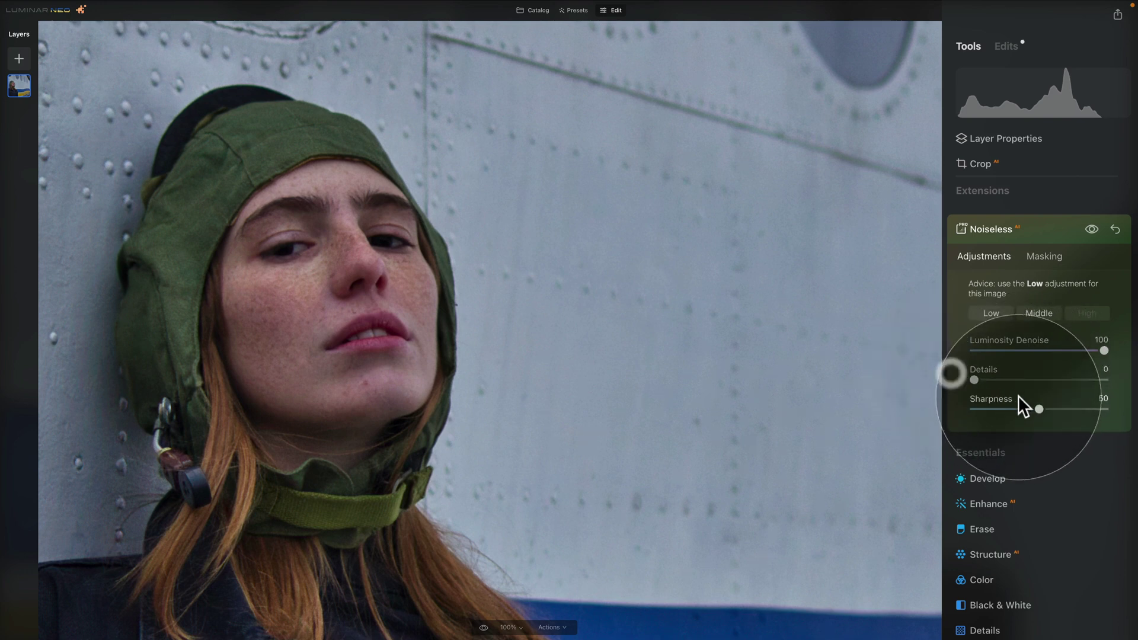
{"action": "left_click", "coordinate": [1039, 409]}
{"action": "left_click_drag", "start_coordinate": [1039, 409], "coordinate": [961, 414]}
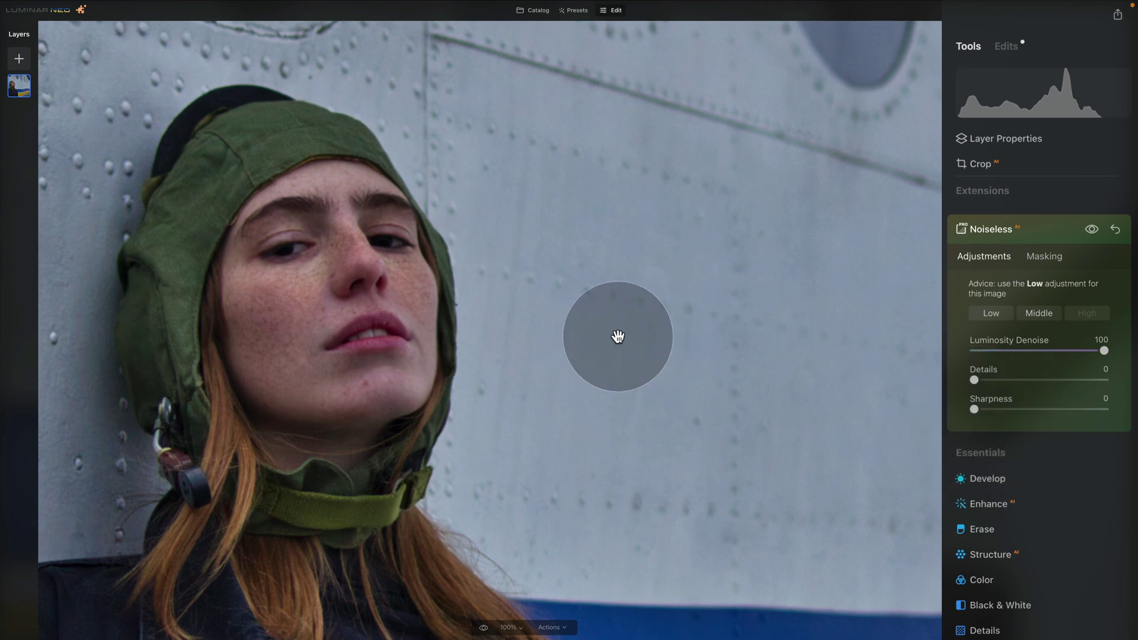
{"action": "double_click", "coordinate": [985, 373]}
{"action": "double_click", "coordinate": [998, 396]}
{"action": "left_click_drag", "start_coordinate": [1038, 380], "coordinate": [1045, 406]}
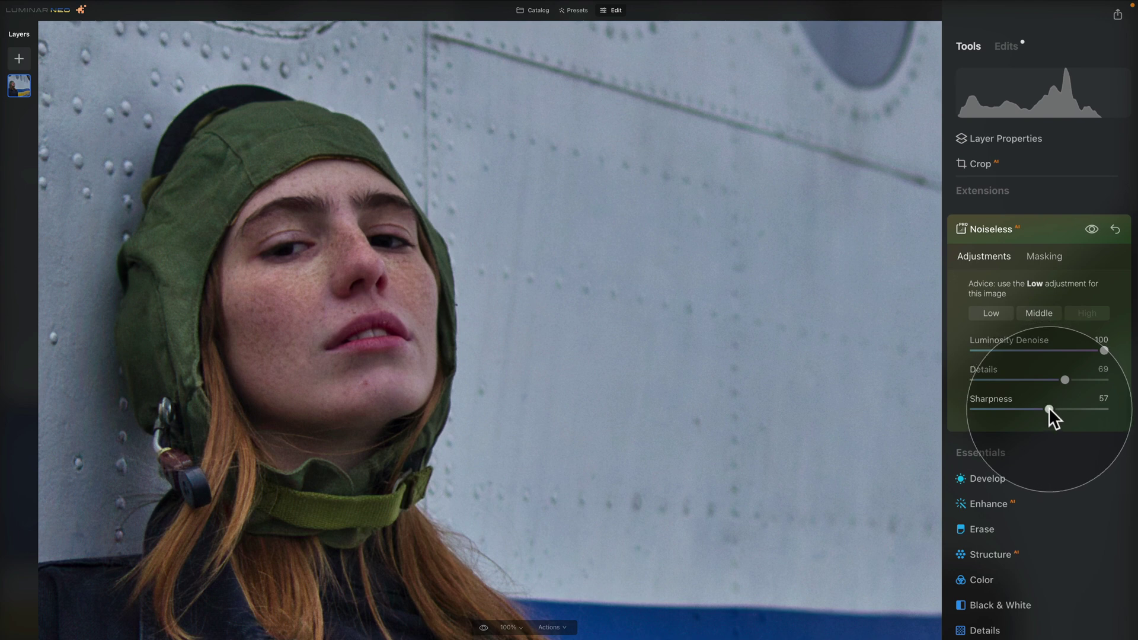
{"action": "left_click_drag", "start_coordinate": [1048, 409], "coordinate": [1053, 409]}
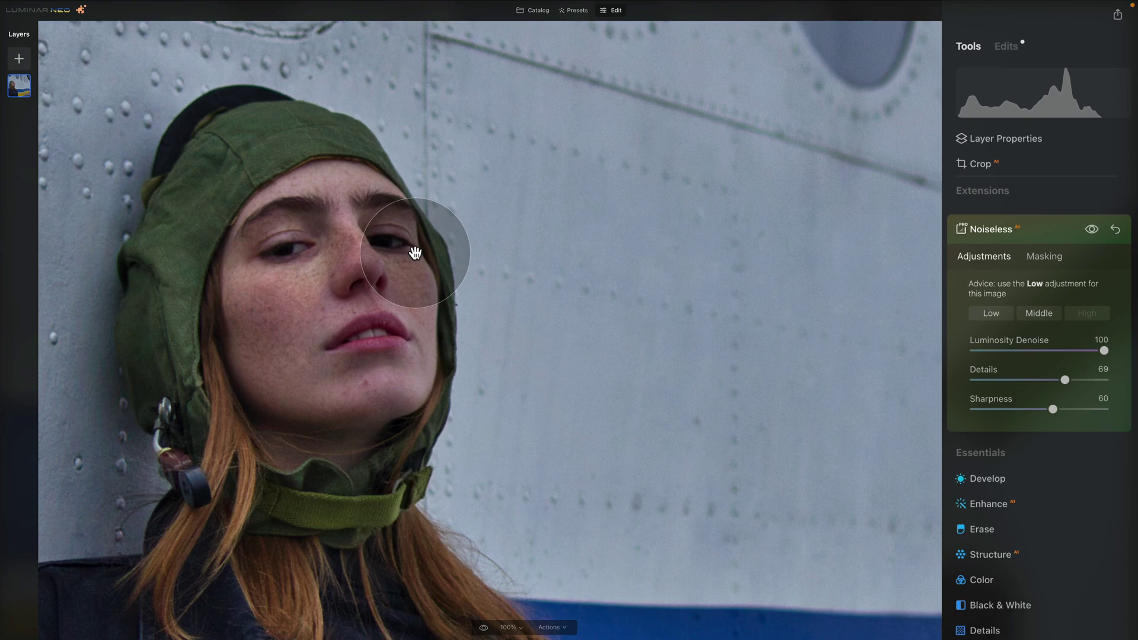
{"action": "left_click", "coordinate": [415, 253]}
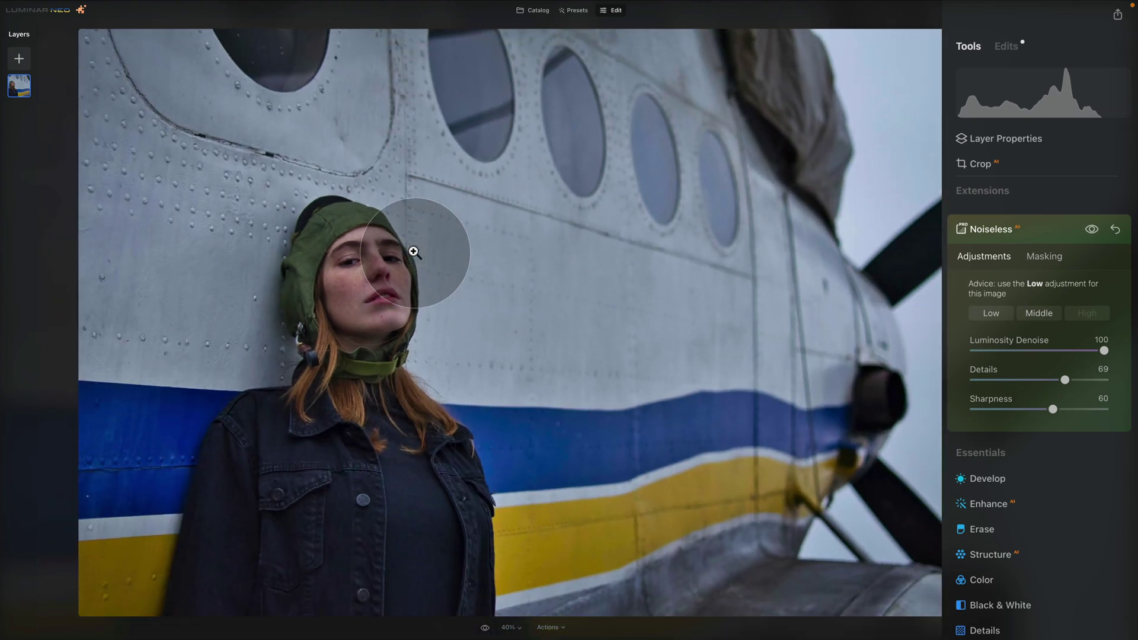
Compare the portrait with and without Noiseless, then open the barn owl photo in Edit
{"action": "left_click", "coordinate": [1091, 231]}
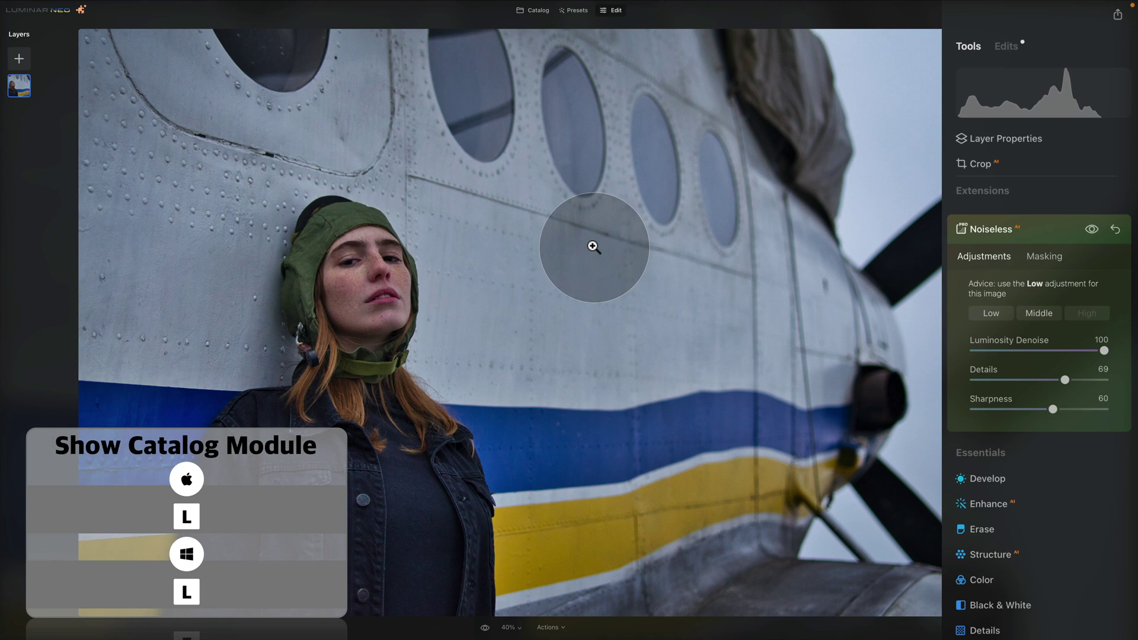
{"action": "key", "text": "ctrl+l"}
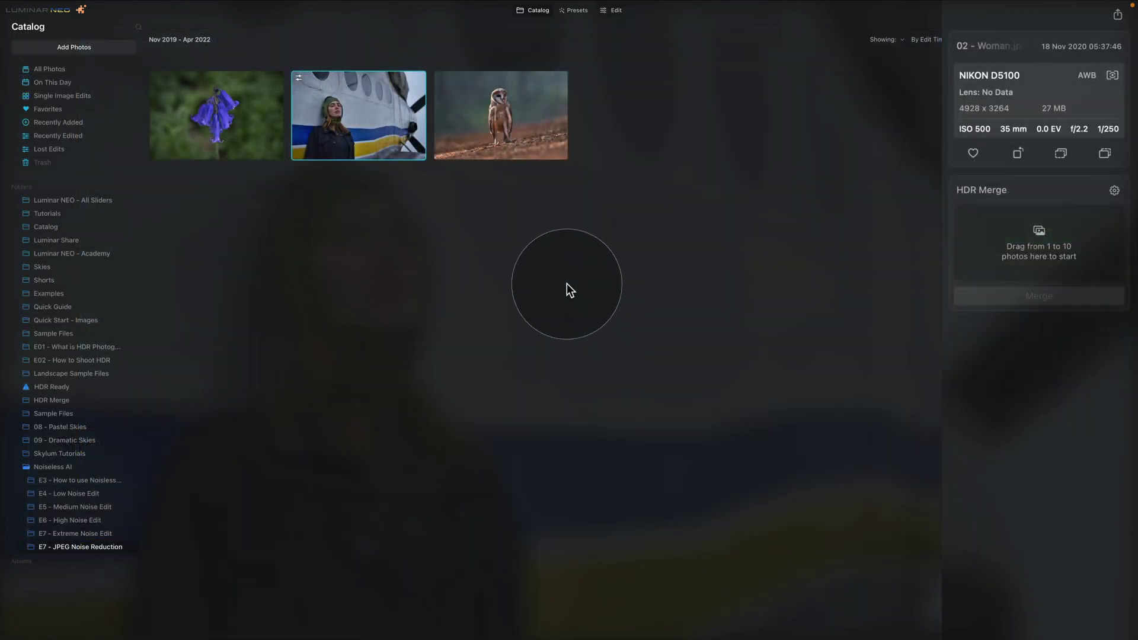
{"action": "left_click", "coordinate": [507, 105]}
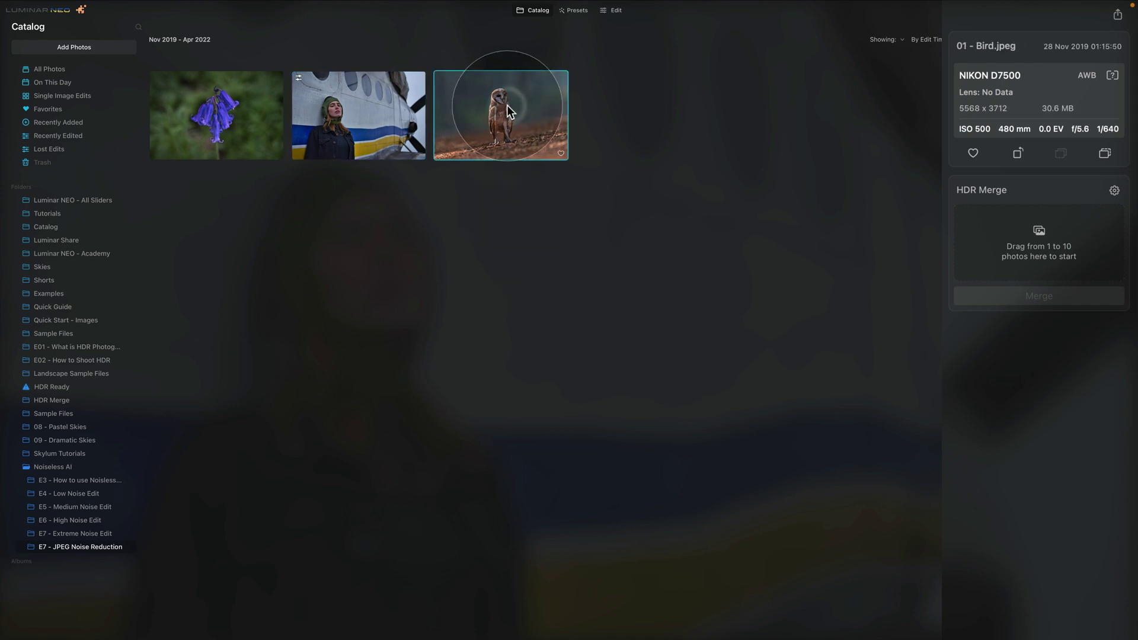
{"action": "left_click", "coordinate": [617, 10]}
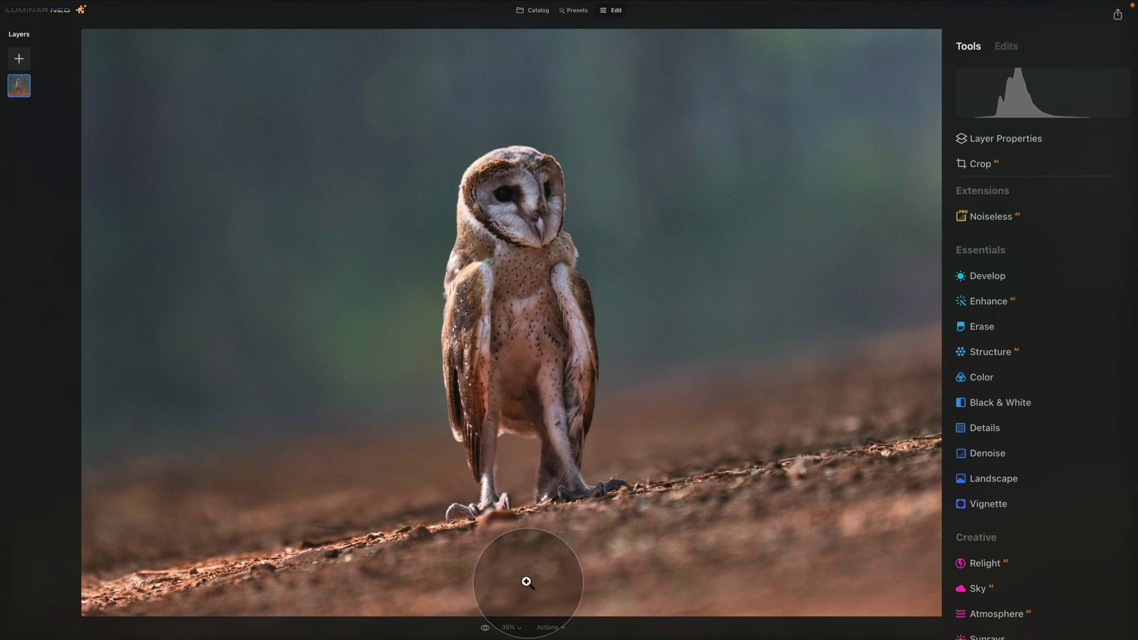
{"action": "left_click", "coordinate": [513, 630]}
{"action": "left_click", "coordinate": [516, 578]}
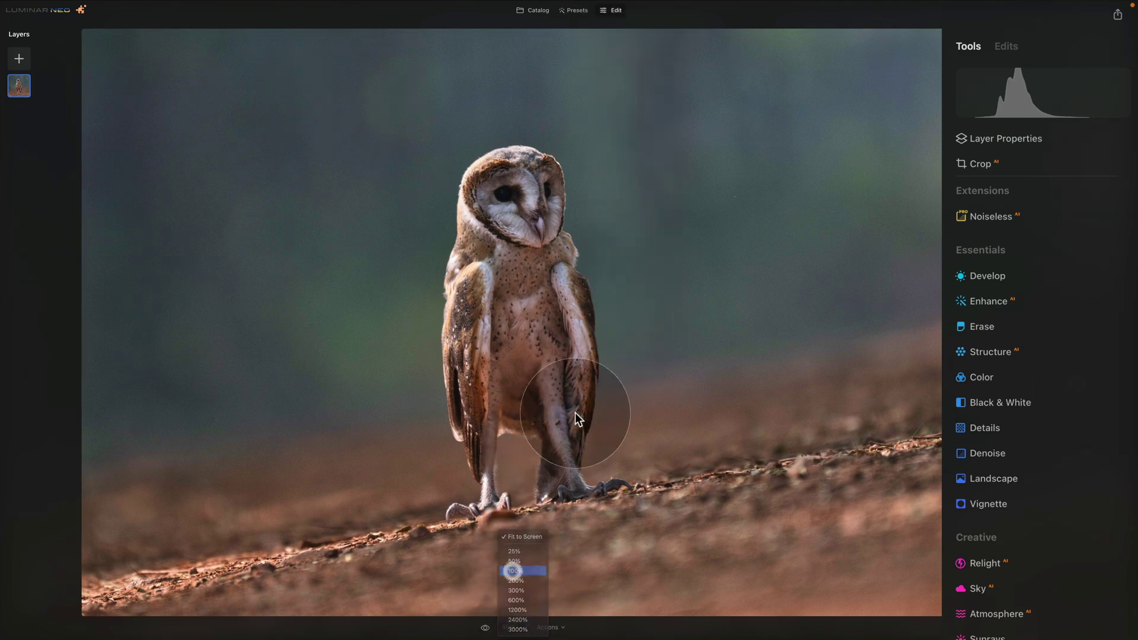
{"action": "left_click_drag", "start_coordinate": [627, 112], "coordinate": [633, 297]}
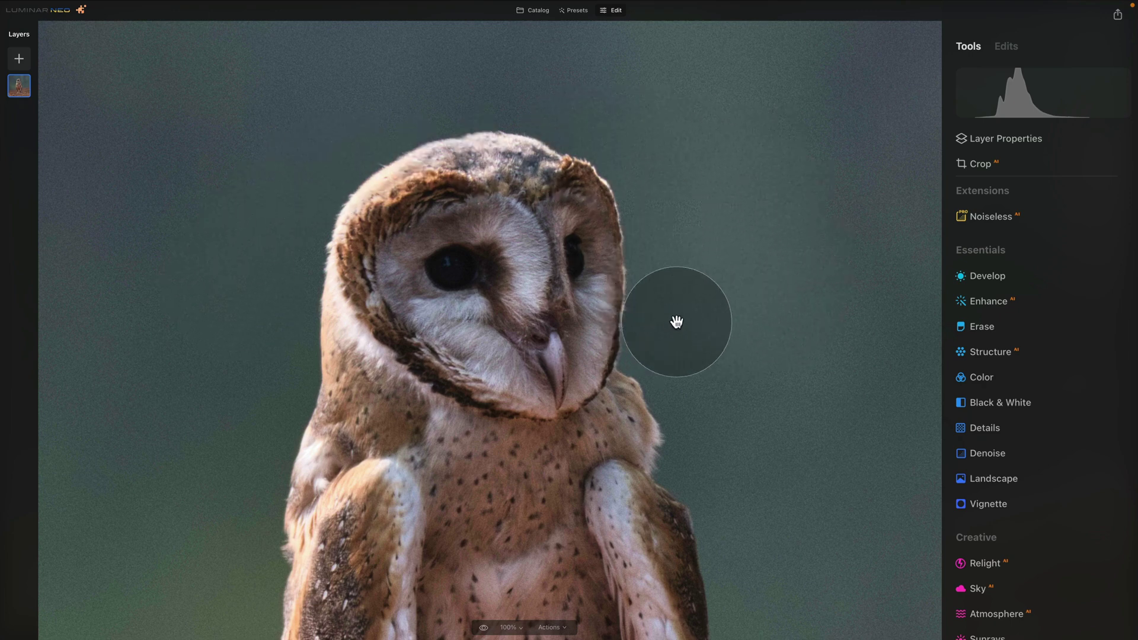
{"action": "left_click", "coordinate": [673, 254]}
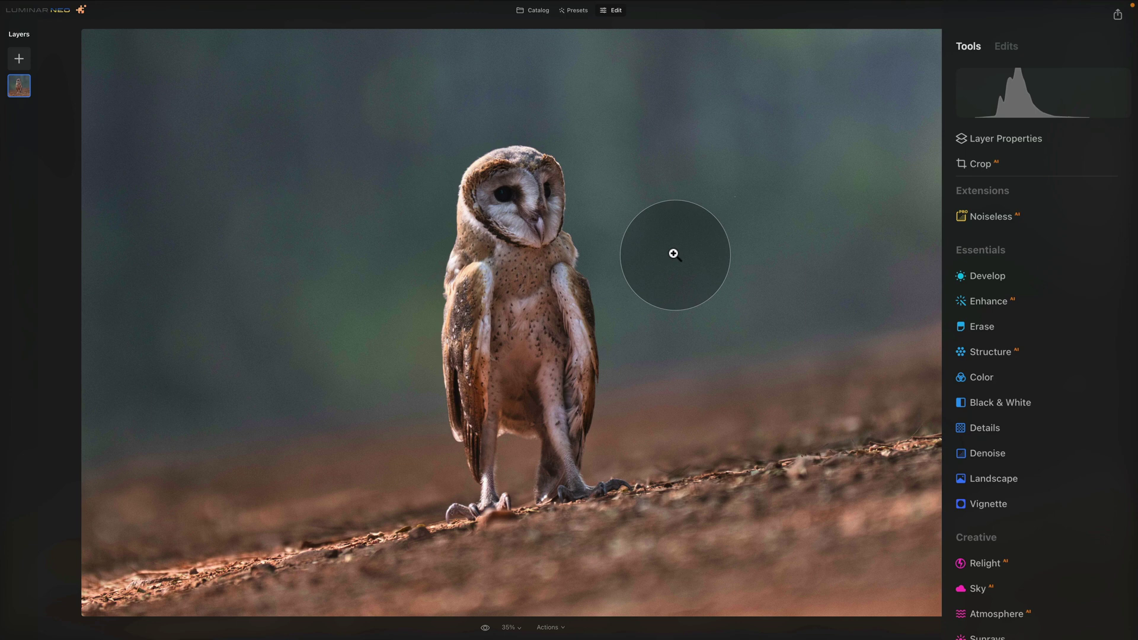
Apply Noiseless AI to the owl, trying Low and Middle before settling on High
{"action": "left_click", "coordinate": [1006, 215]}
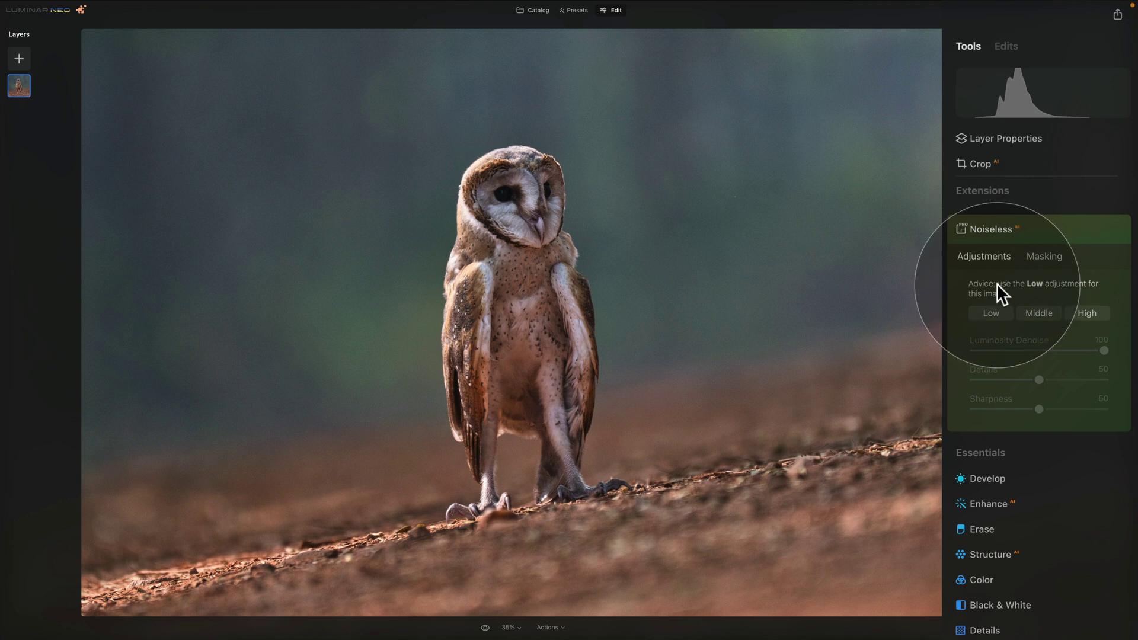
{"action": "left_click", "coordinate": [998, 311]}
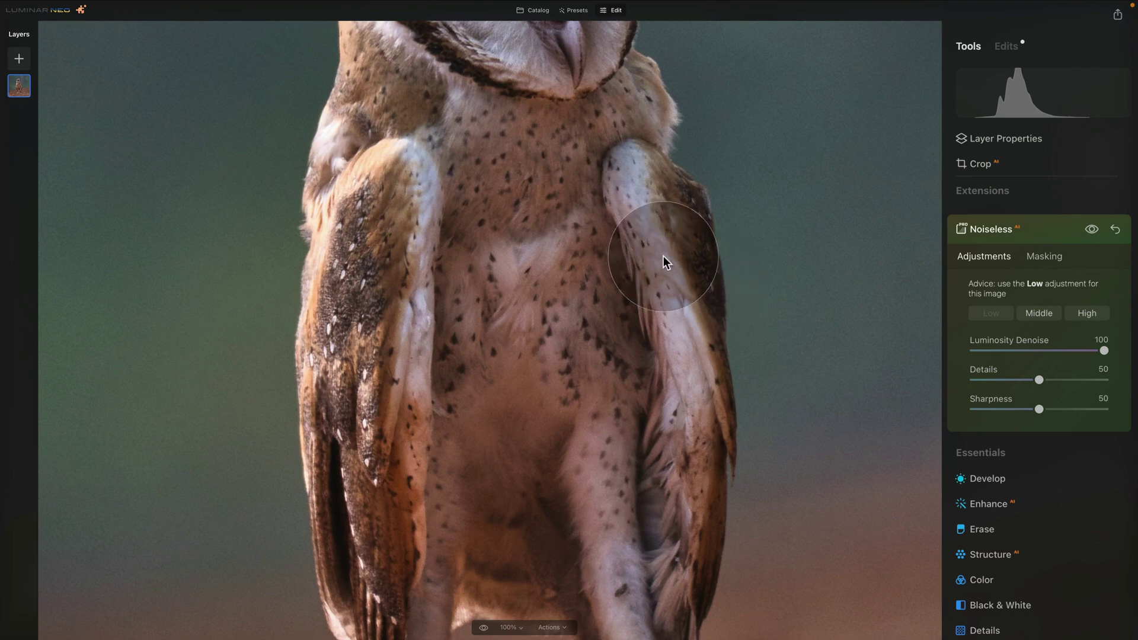
{"action": "left_click_drag", "start_coordinate": [582, 119], "coordinate": [589, 237]}
{"action": "left_click_drag", "start_coordinate": [587, 127], "coordinate": [572, 262]}
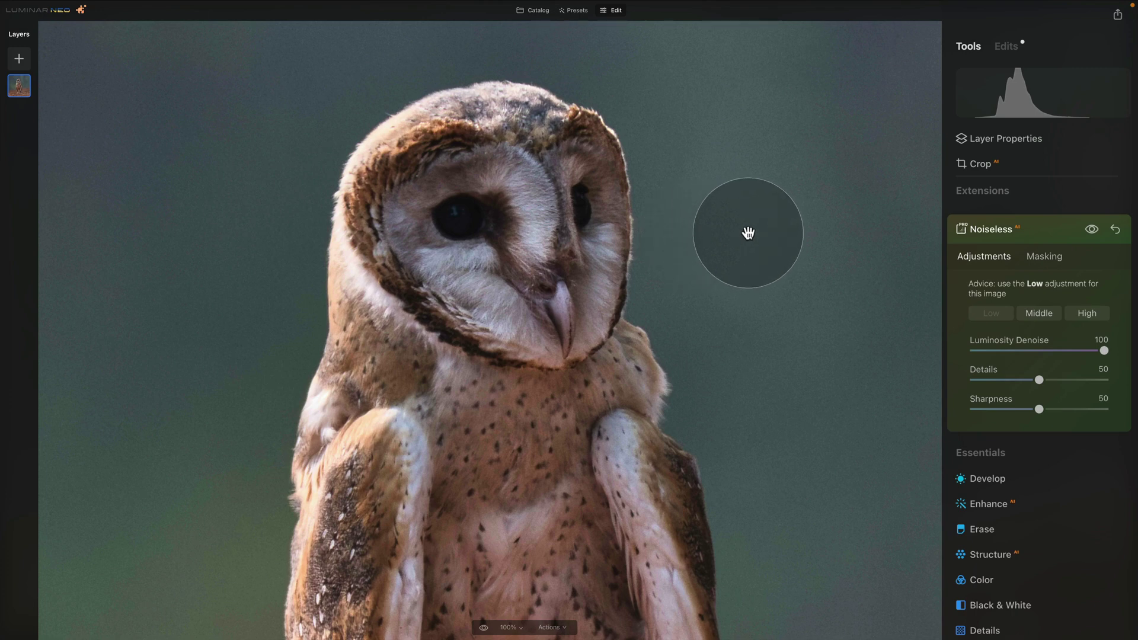
{"action": "left_click", "coordinate": [1039, 313]}
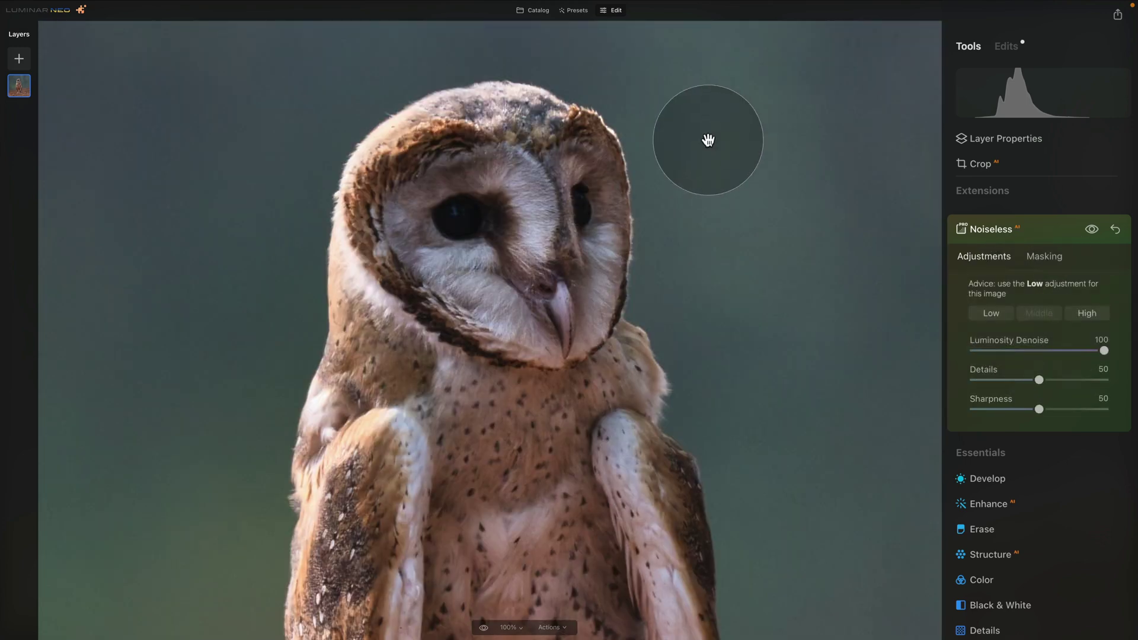
{"action": "left_click", "coordinate": [1087, 313]}
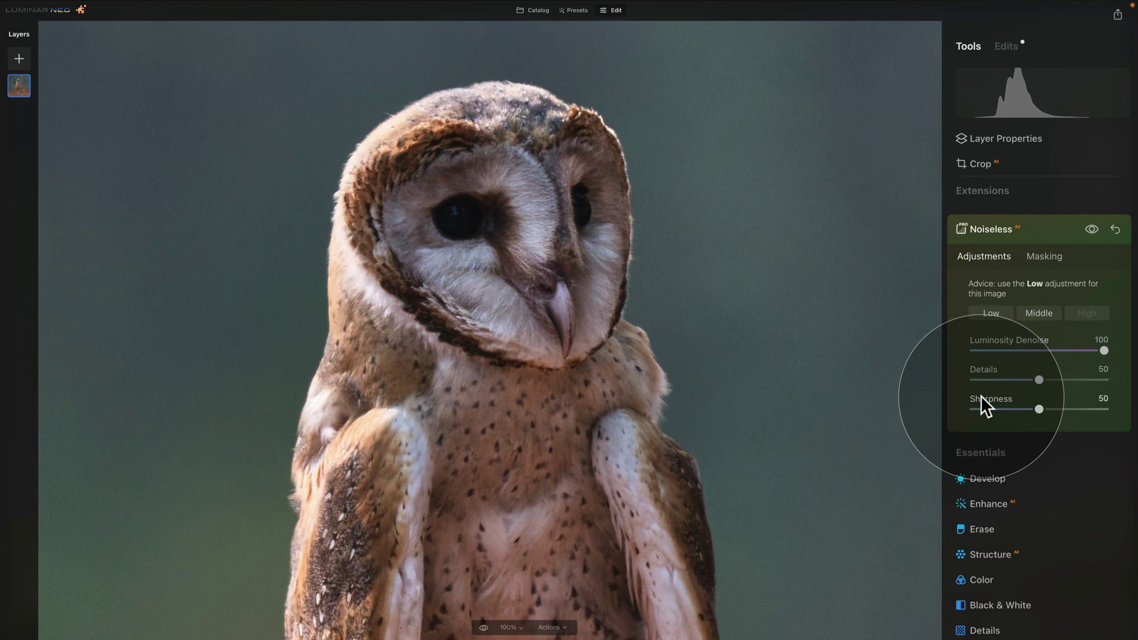
Lower the owl photo's Noiseless Details and Sharpness both to 0
{"action": "left_click_drag", "start_coordinate": [1040, 383], "coordinate": [973, 380]}
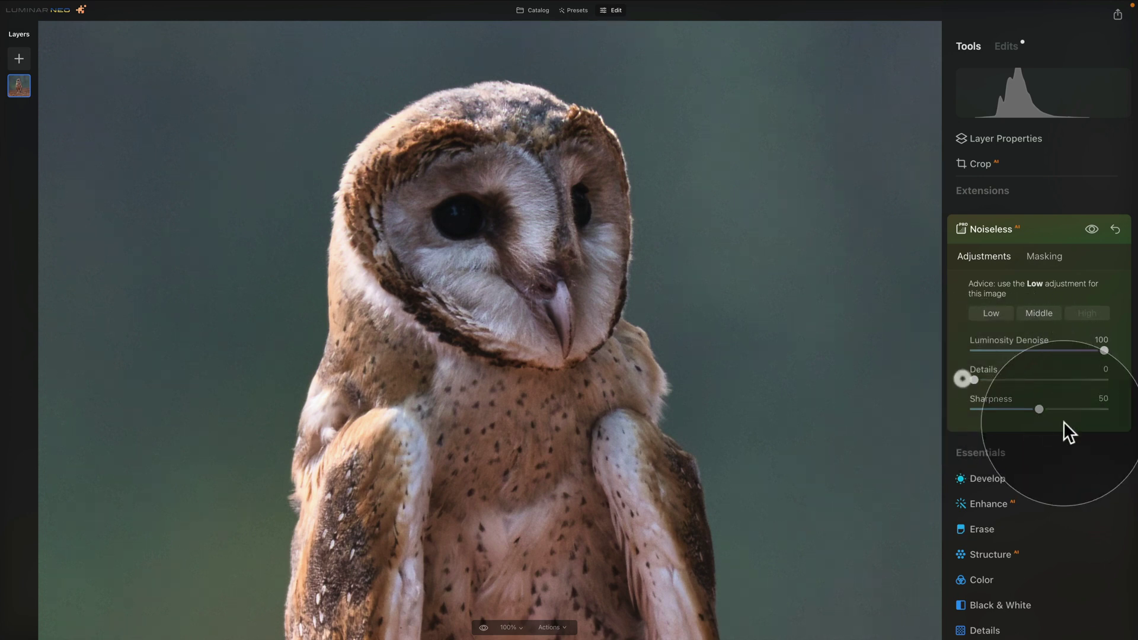
{"action": "left_click_drag", "start_coordinate": [1039, 409], "coordinate": [973, 410]}
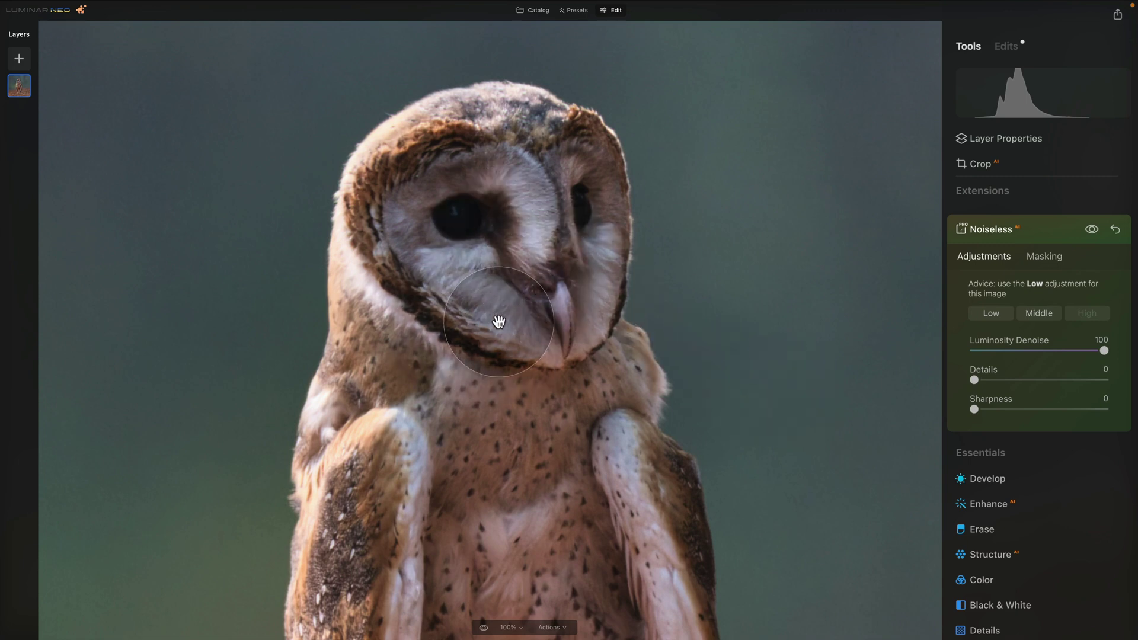
Set the Details tool's Small Details to 22 and Medium Details to 16
{"action": "left_click", "coordinate": [1049, 232]}
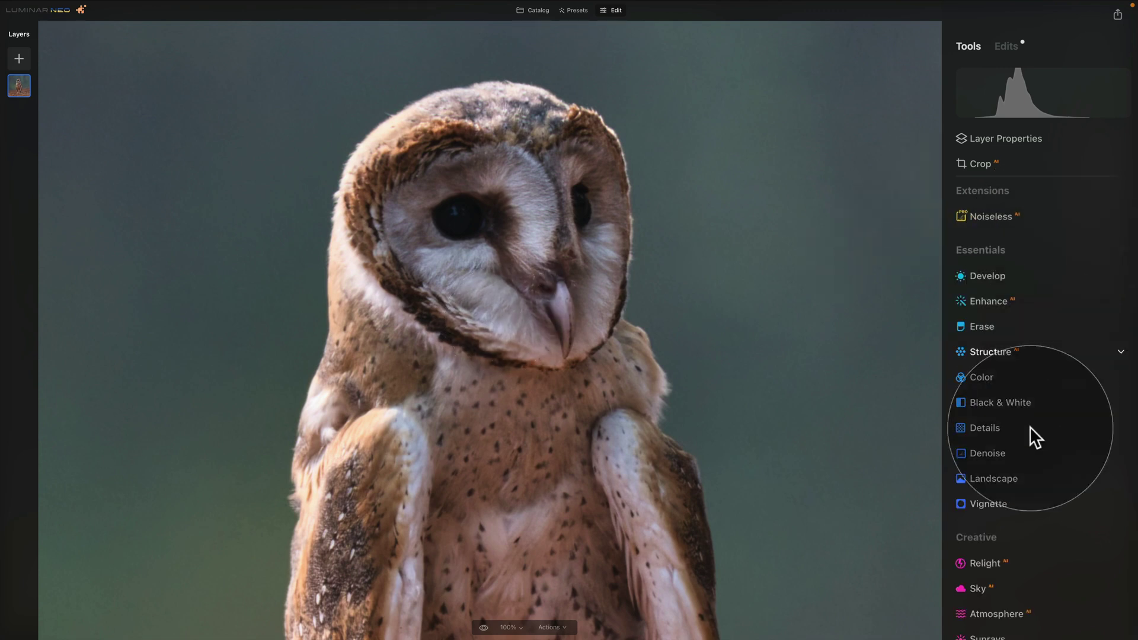
{"action": "left_click", "coordinate": [998, 428]}
{"action": "scroll", "coordinate": [998, 428], "scroll_direction": "down", "scroll_amount": 5}
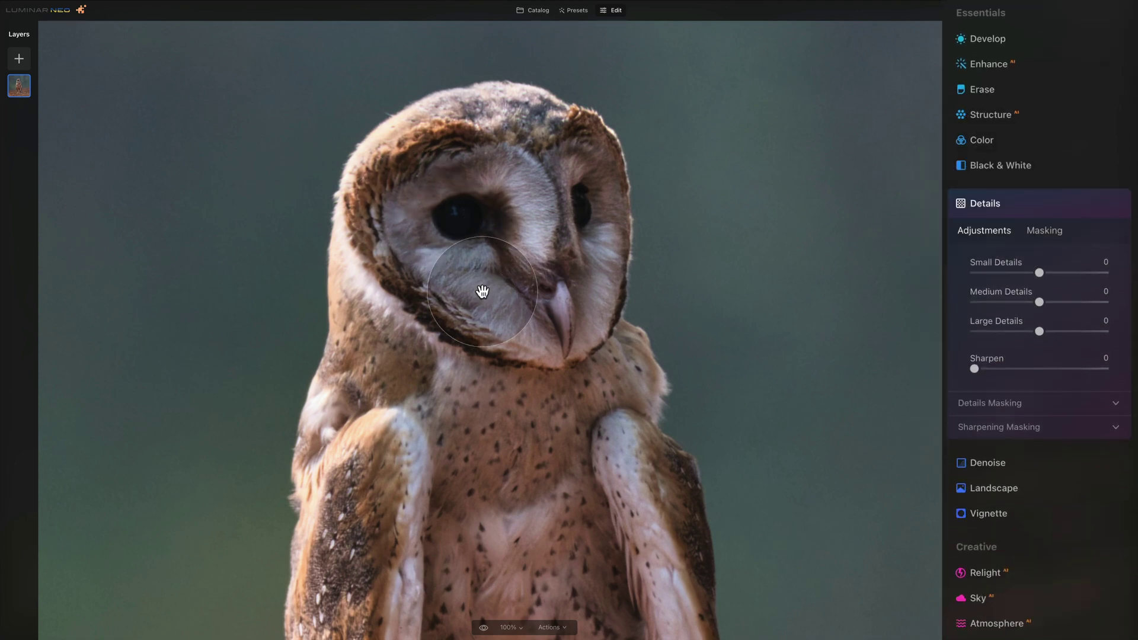
{"action": "left_click_drag", "start_coordinate": [482, 294], "coordinate": [501, 258]}
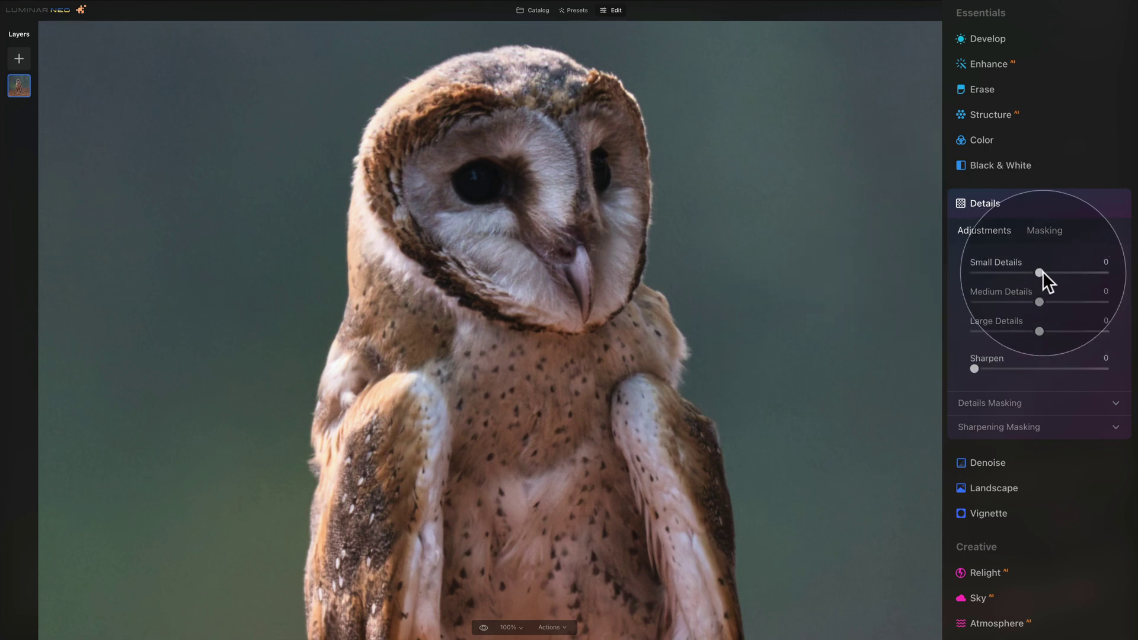
{"action": "mouse_move", "coordinate": [1043, 271]}
{"action": "left_mouse_down"}
{"action": "mouse_move", "coordinate": [1074, 276]}
{"action": "mouse_move", "coordinate": [1080, 290]}
{"action": "mouse_move", "coordinate": [1052, 272]}
{"action": "left_mouse_up"}
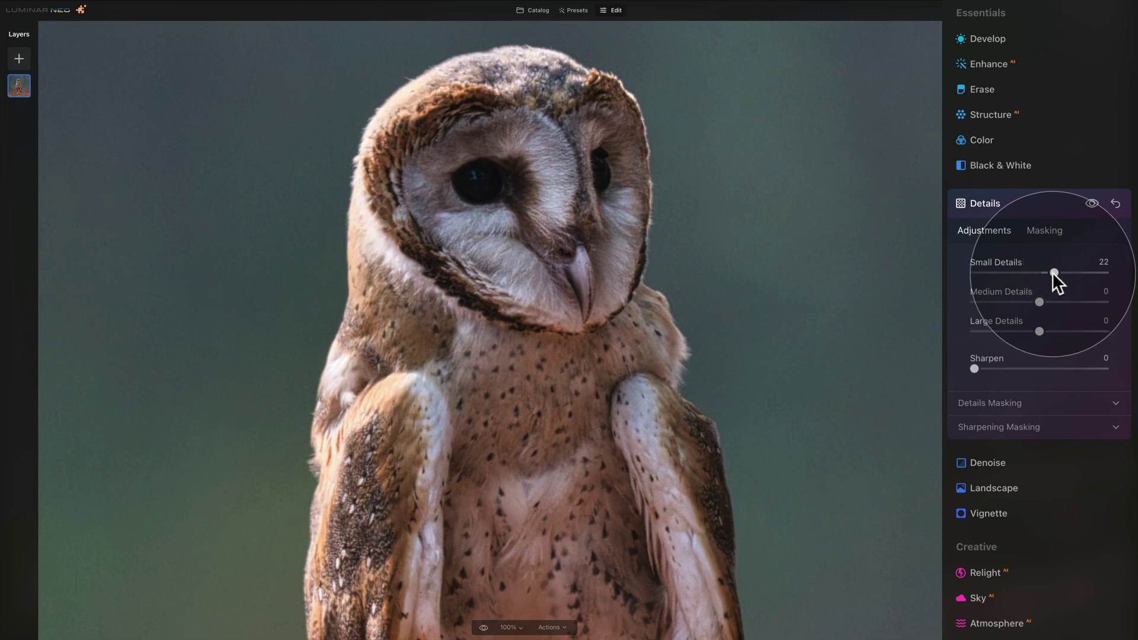
{"action": "mouse_move", "coordinate": [1038, 302]}
{"action": "left_mouse_down"}
{"action": "mouse_move", "coordinate": [1063, 302]}
{"action": "mouse_move", "coordinate": [1050, 303]}
{"action": "left_mouse_up"}
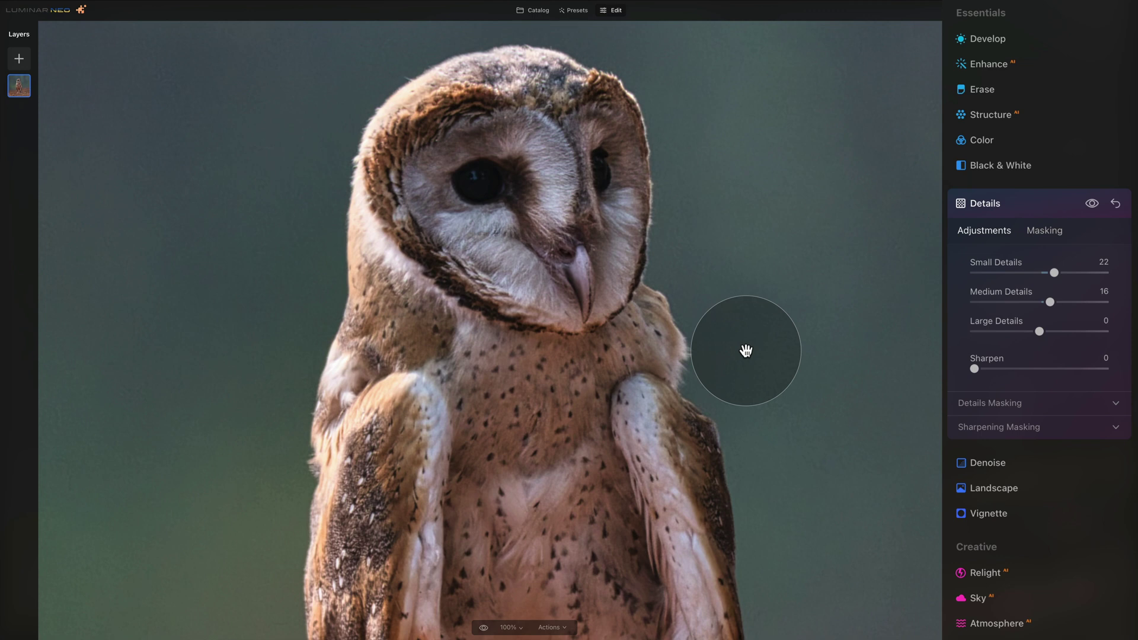
Start a brush mask for the Details adjustment, framing the whole owl with a larger brush
{"action": "left_click", "coordinate": [1044, 230]}
{"action": "left_click", "coordinate": [990, 261]}
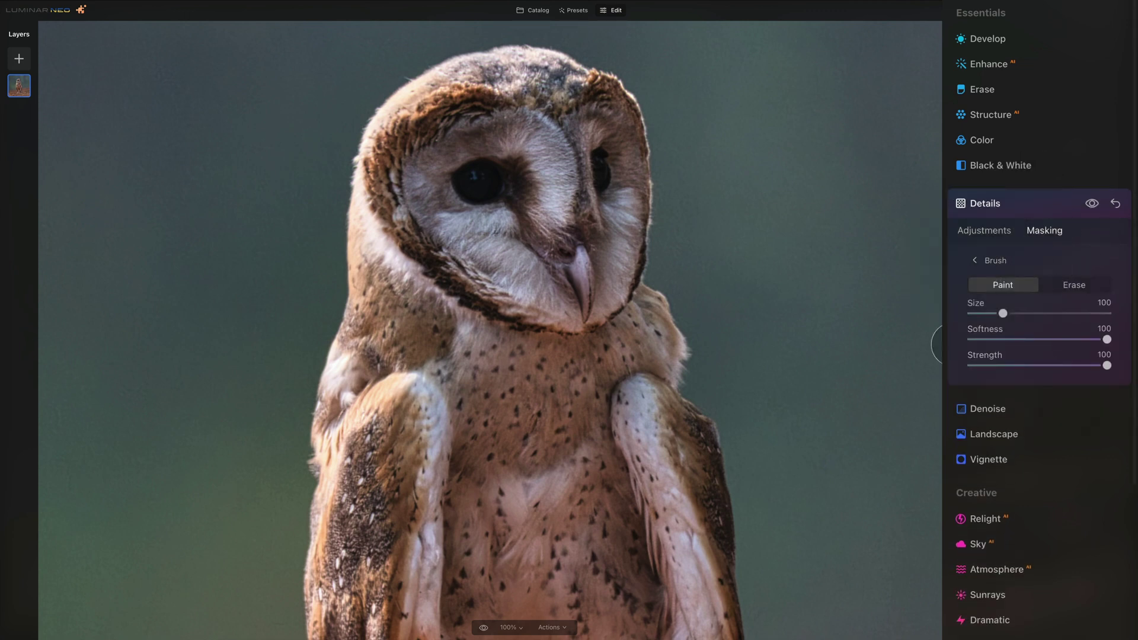
{"action": "key", "text": "super"}
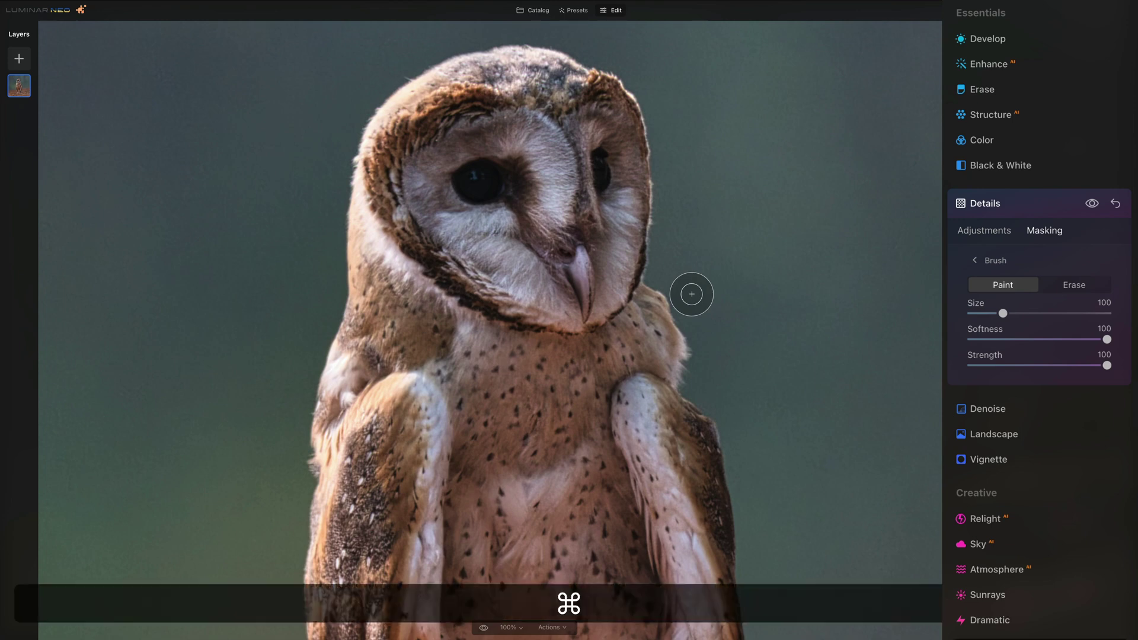
{"action": "key", "text": "super+minus"}
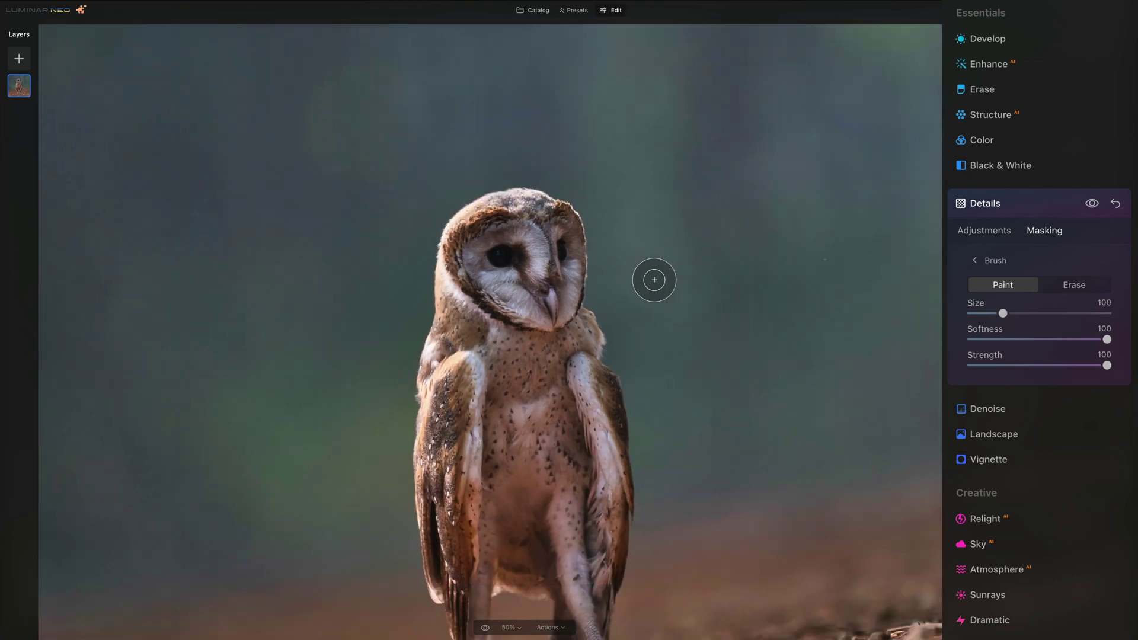
{"action": "key", "text": "space"}
{"action": "left_click_drag", "start_coordinate": [654, 277], "coordinate": [635, 203]}
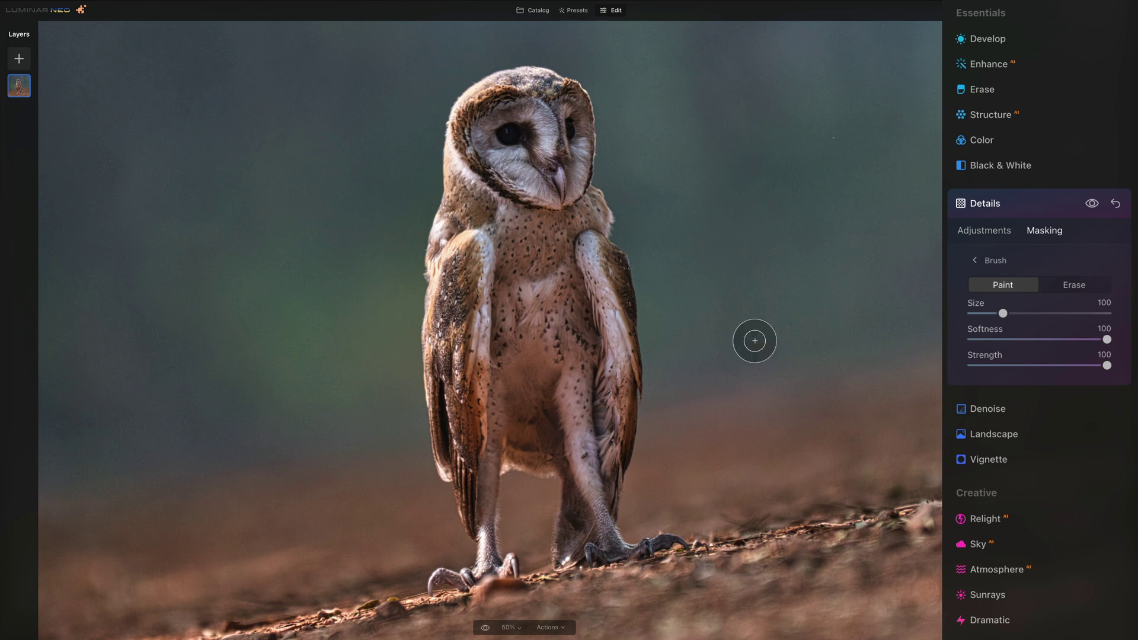
{"action": "left_click_drag", "start_coordinate": [1003, 313], "coordinate": [1035, 313]}
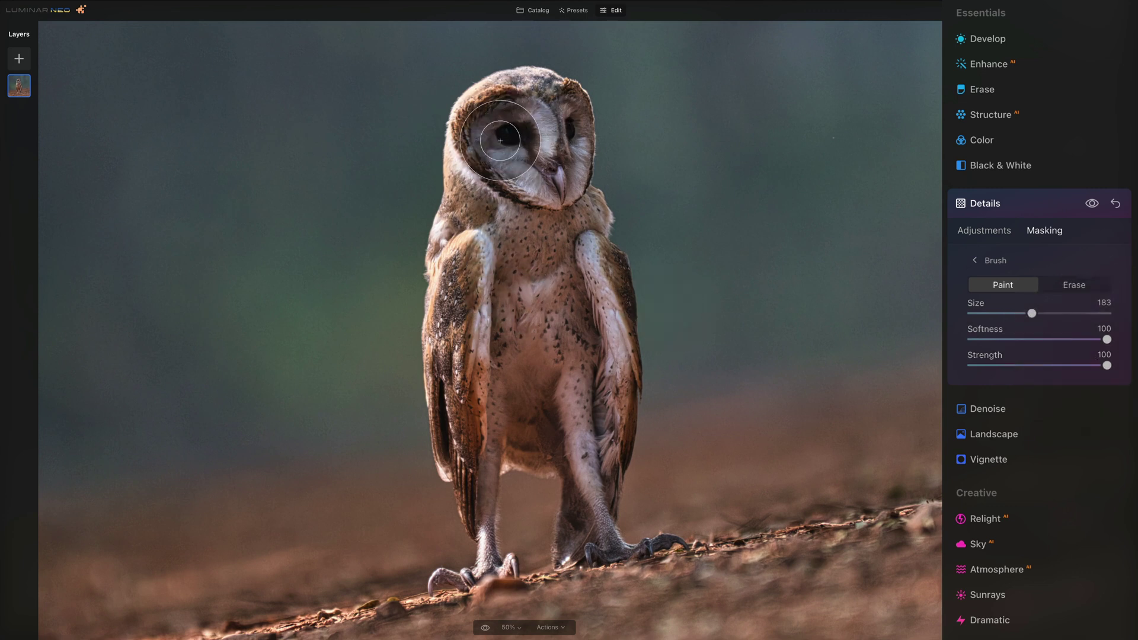
Paint the mask over the owl from head and wing down to its feet
{"action": "mouse_move", "coordinate": [515, 109]}
{"action": "left_mouse_down"}
{"action": "mouse_move", "coordinate": [483, 138]}
{"action": "mouse_move", "coordinate": [487, 149]}
{"action": "mouse_move", "coordinate": [505, 119]}
{"action": "mouse_move", "coordinate": [495, 189]}
{"action": "mouse_move", "coordinate": [504, 152]}
{"action": "mouse_move", "coordinate": [537, 127]}
{"action": "mouse_move", "coordinate": [546, 213]}
{"action": "mouse_move", "coordinate": [545, 119]}
{"action": "mouse_move", "coordinate": [580, 345]}
{"action": "mouse_move", "coordinate": [591, 333]}
{"action": "mouse_move", "coordinate": [584, 279]}
{"action": "mouse_move", "coordinate": [554, 284]}
{"action": "mouse_move", "coordinate": [510, 246]}
{"action": "mouse_move", "coordinate": [484, 135]}
{"action": "mouse_move", "coordinate": [470, 318]}
{"action": "left_mouse_up"}
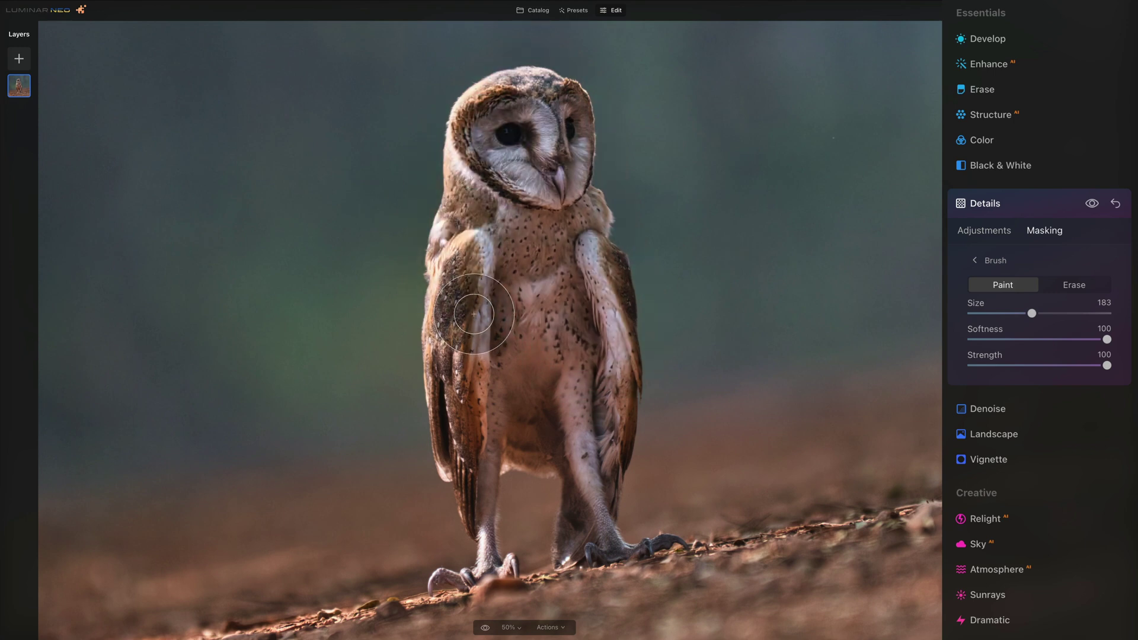
{"action": "mouse_move", "coordinate": [470, 376]}
{"action": "left_mouse_down"}
{"action": "mouse_move", "coordinate": [478, 412]}
{"action": "mouse_move", "coordinate": [493, 397]}
{"action": "mouse_move", "coordinate": [513, 407]}
{"action": "mouse_move", "coordinate": [549, 372]}
{"action": "mouse_move", "coordinate": [591, 384]}
{"action": "mouse_move", "coordinate": [534, 378]}
{"action": "mouse_move", "coordinate": [518, 423]}
{"action": "left_mouse_up"}
{"action": "key", "text": "bracketleft"}
{"action": "key", "text": "bracketleft"}
{"action": "key", "text": "bracketleft"}
{"action": "key", "text": "bracketleft"}
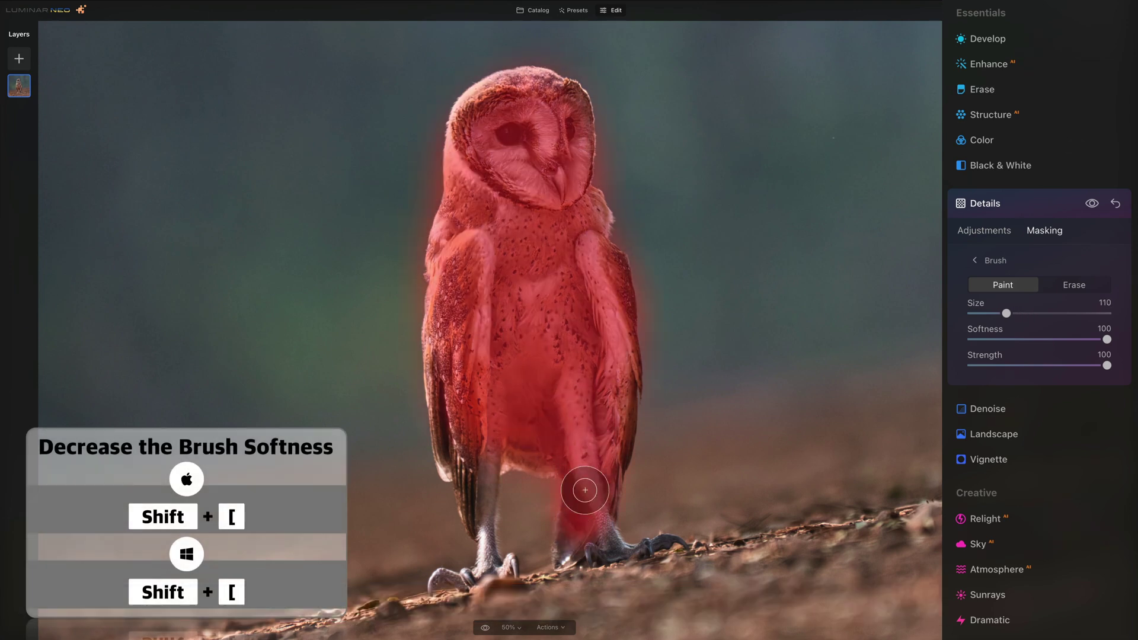
{"action": "mouse_move", "coordinate": [466, 478]}
{"action": "left_mouse_down"}
{"action": "mouse_move", "coordinate": [444, 376]}
{"action": "mouse_move", "coordinate": [463, 464]}
{"action": "mouse_move", "coordinate": [478, 296]}
{"action": "mouse_move", "coordinate": [482, 332]}
{"action": "mouse_move", "coordinate": [492, 322]}
{"action": "mouse_move", "coordinate": [529, 346]}
{"action": "left_mouse_up"}
{"action": "mouse_move", "coordinate": [537, 117]}
{"action": "left_mouse_down"}
{"action": "mouse_move", "coordinate": [503, 108]}
{"action": "mouse_move", "coordinate": [546, 200]}
{"action": "mouse_move", "coordinate": [623, 494]}
{"action": "mouse_move", "coordinate": [590, 522]}
{"action": "mouse_move", "coordinate": [465, 516]}
{"action": "left_mouse_up"}
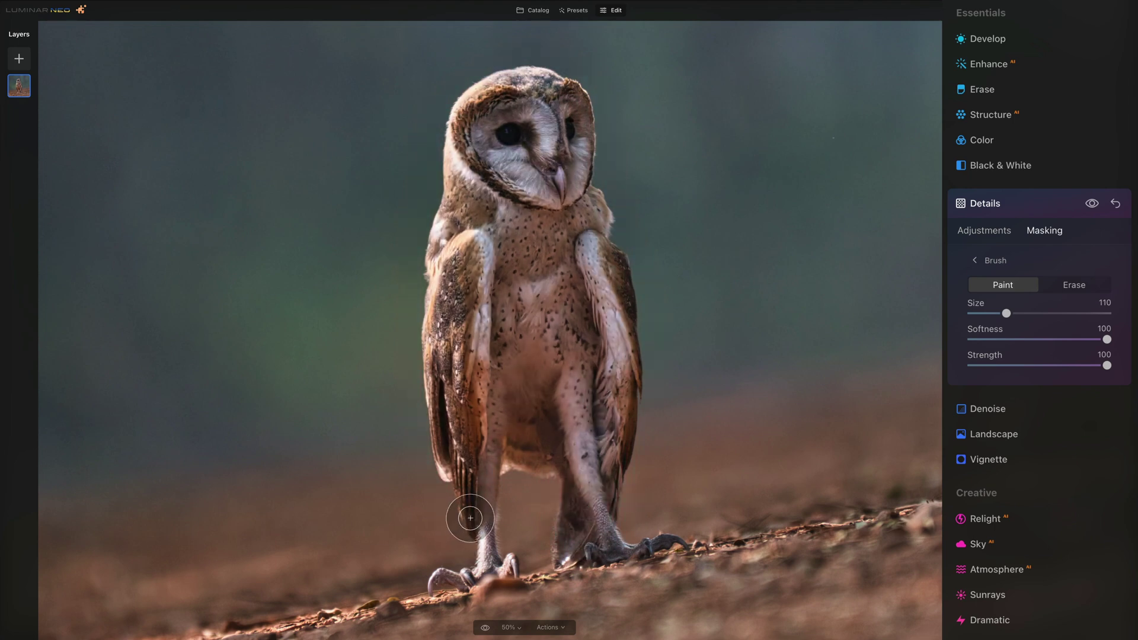
{"action": "key", "text": "bracketleft"}
{"action": "key", "text": "bracketleft"}
{"action": "key", "text": "bracketleft"}
{"action": "key", "text": "bracketright"}
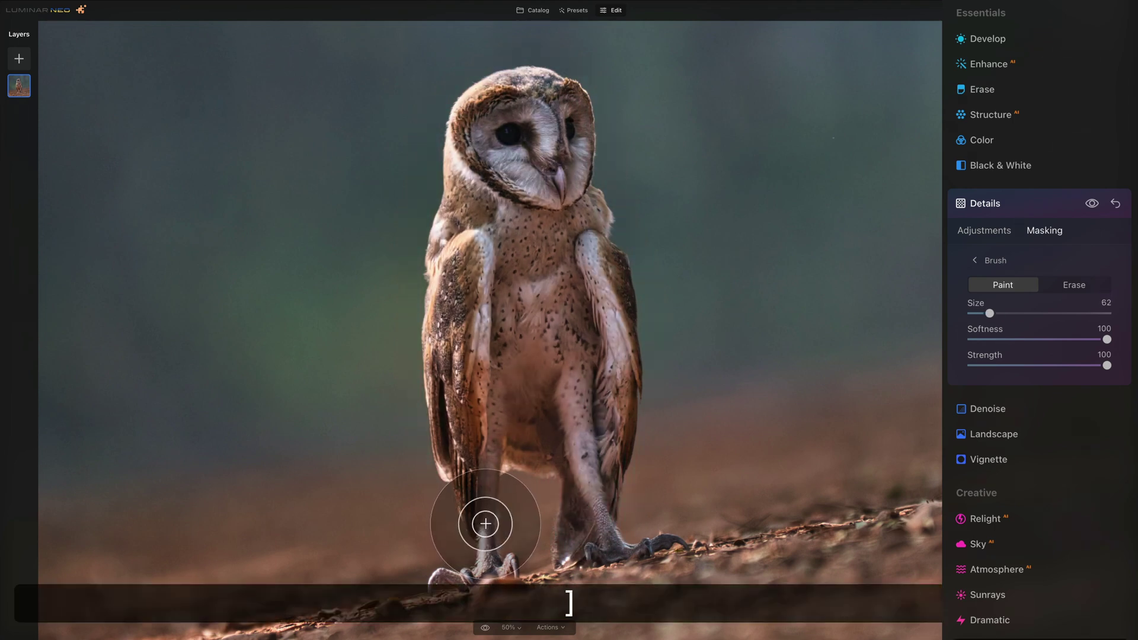
{"action": "mouse_move", "coordinate": [482, 546]}
{"action": "left_mouse_down"}
{"action": "mouse_move", "coordinate": [477, 569]}
{"action": "mouse_move", "coordinate": [419, 577]}
{"action": "mouse_move", "coordinate": [507, 569]}
{"action": "mouse_move", "coordinate": [495, 558]}
{"action": "mouse_move", "coordinate": [491, 466]}
{"action": "left_mouse_up"}
Fit the photo and paint the mask along the lower-left ground at brush size 110
{"action": "key", "text": "super+0"}
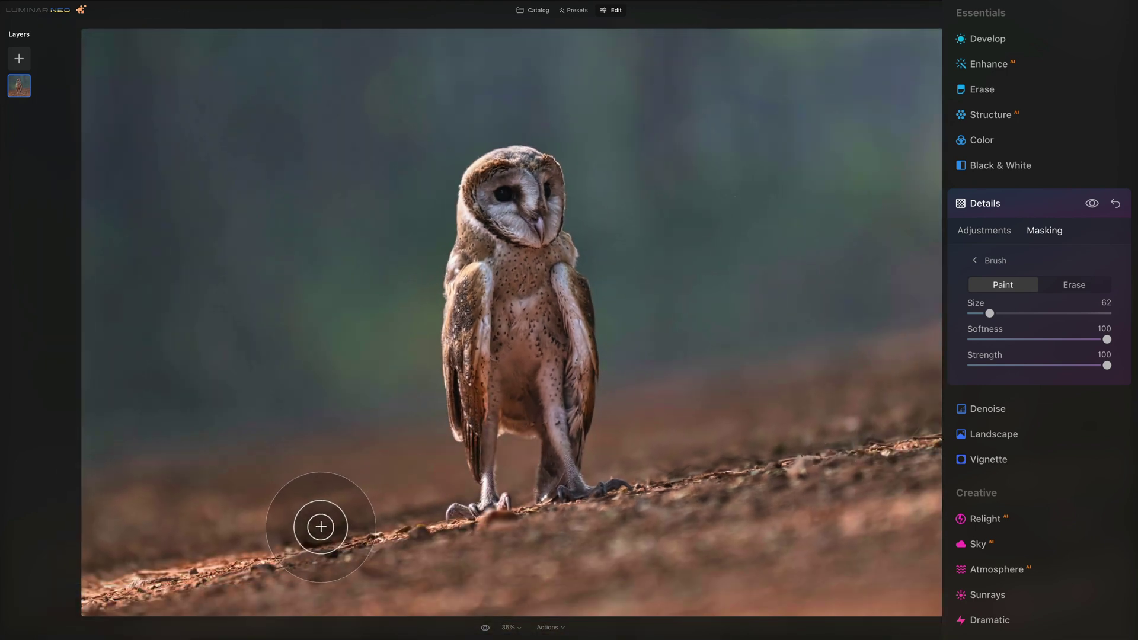
{"action": "key", "text": "bracketright"}
{"action": "mouse_move", "coordinate": [106, 593]}
{"action": "left_mouse_down"}
{"action": "mouse_move", "coordinate": [952, 431]}
{"action": "mouse_move", "coordinate": [910, 475]}
{"action": "left_mouse_up"}
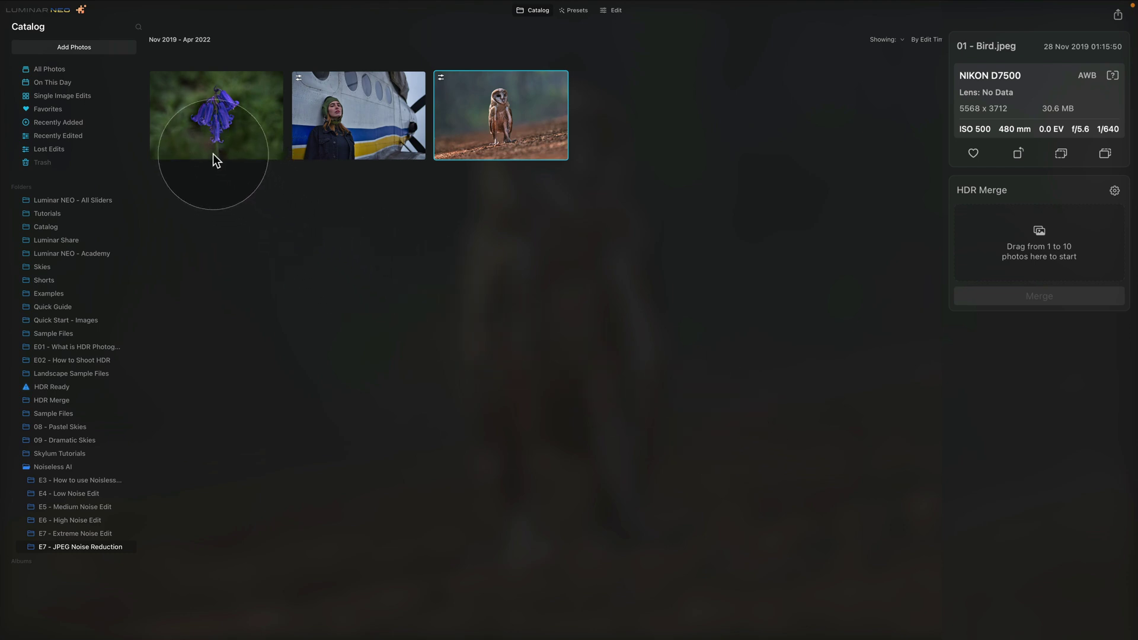
Select 03 - Flower.jpeg in the catalog and open it in Edit
{"action": "left_click", "coordinate": [218, 117]}
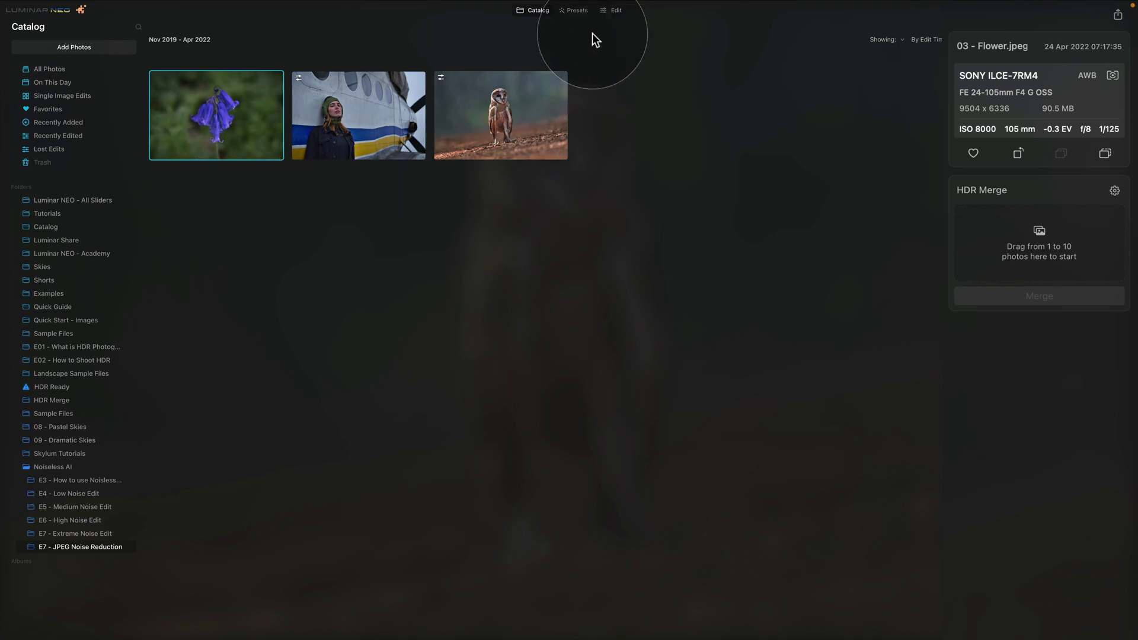
{"action": "left_click", "coordinate": [613, 13]}
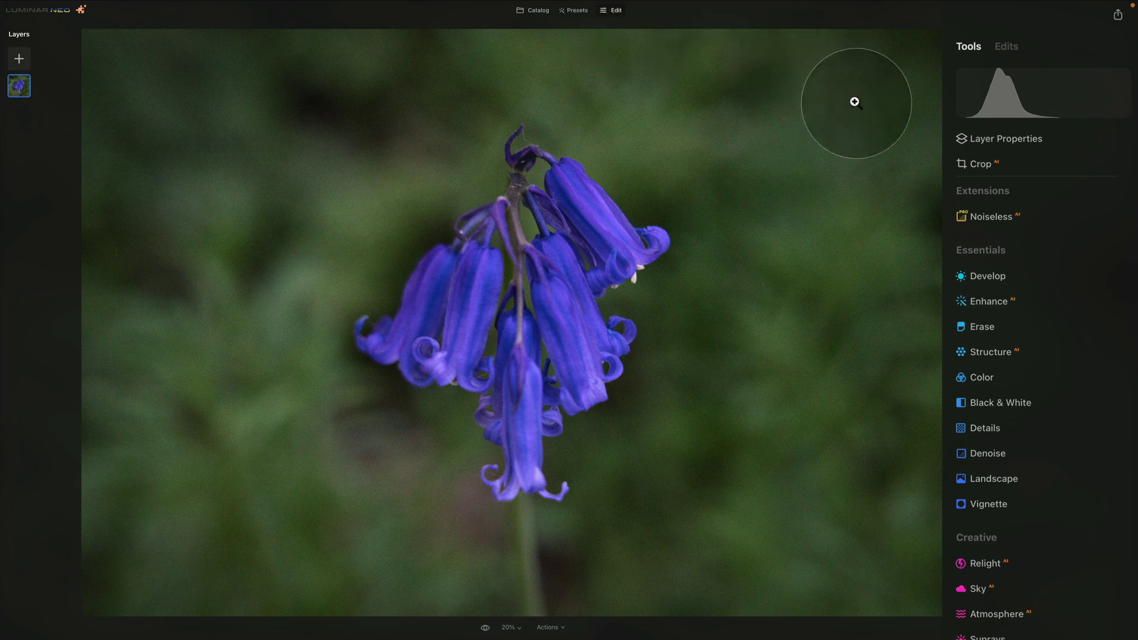
Apply Noiseless AI at High (Denoise 100, Details 50, Sharpness 50), inspect at 100%, and compare before/after
{"action": "left_click", "coordinate": [1011, 218]}
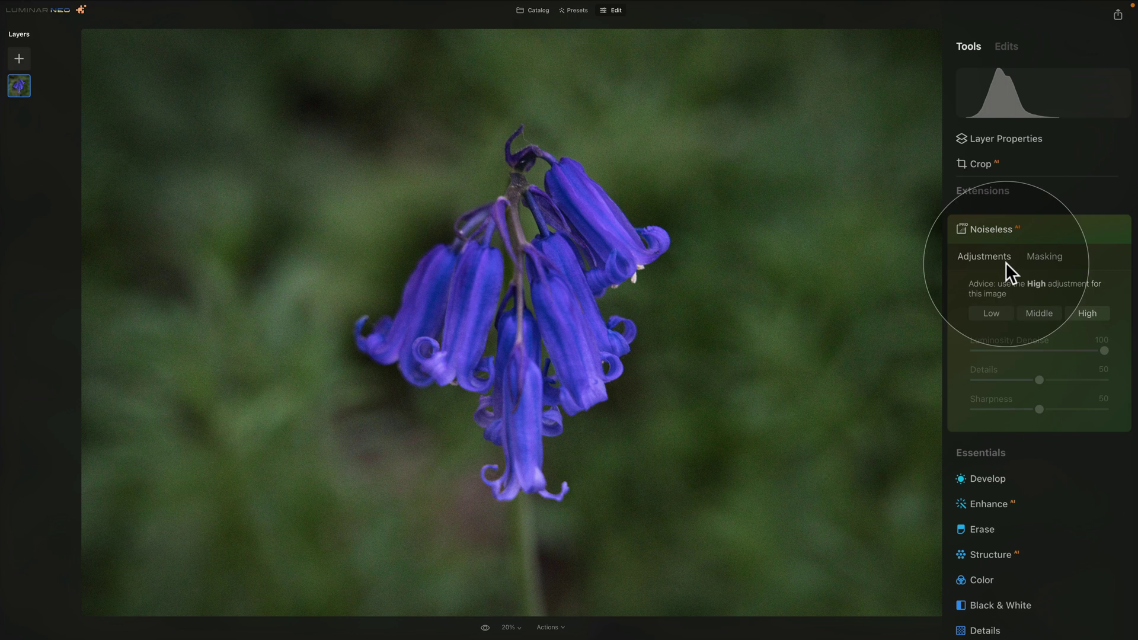
{"action": "left_click", "coordinate": [1084, 313]}
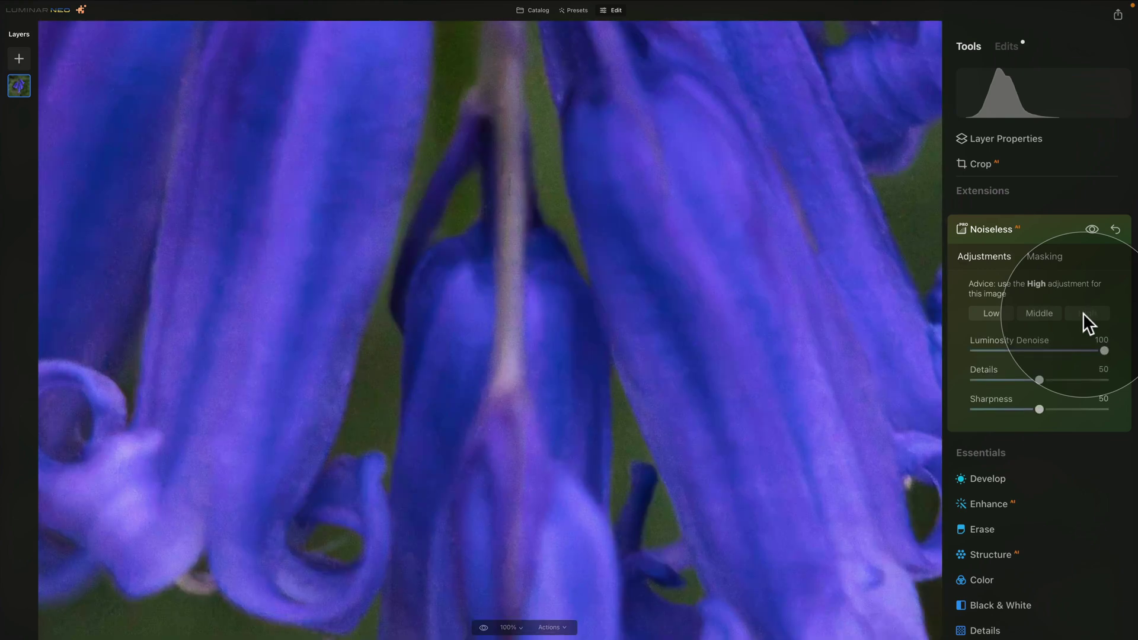
{"action": "left_click_drag", "start_coordinate": [887, 91], "coordinate": [638, 493]}
{"action": "left_click_drag", "start_coordinate": [757, 195], "coordinate": [750, 368]}
{"action": "left_click_drag", "start_coordinate": [595, 241], "coordinate": [646, 297]}
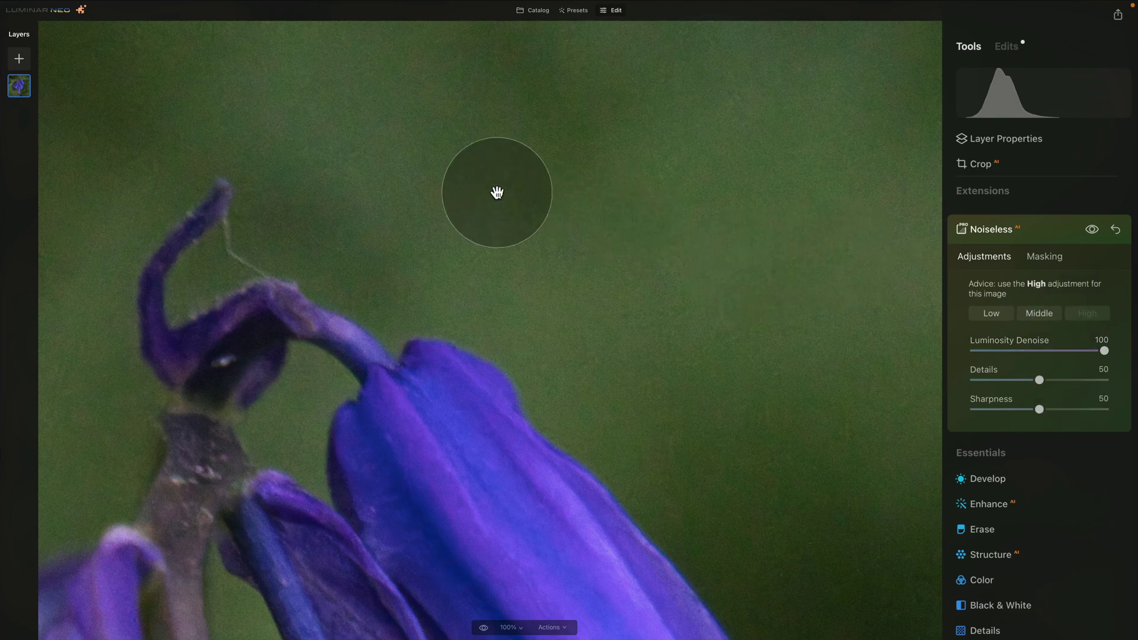
{"action": "left_click", "coordinate": [717, 268]}
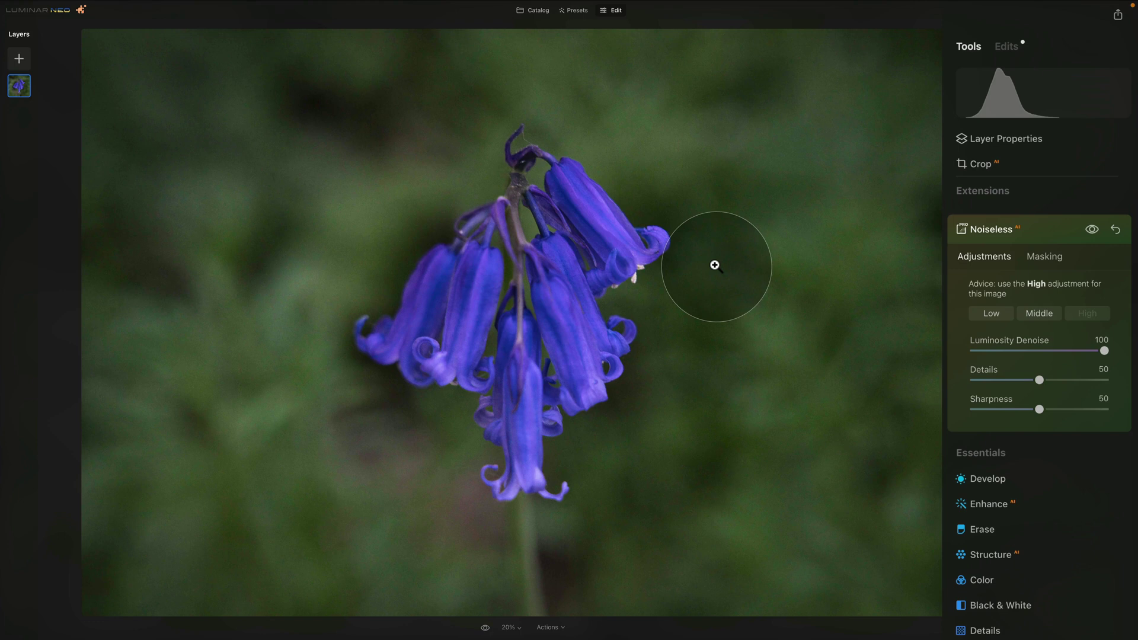
{"action": "left_click", "coordinate": [1091, 229]}
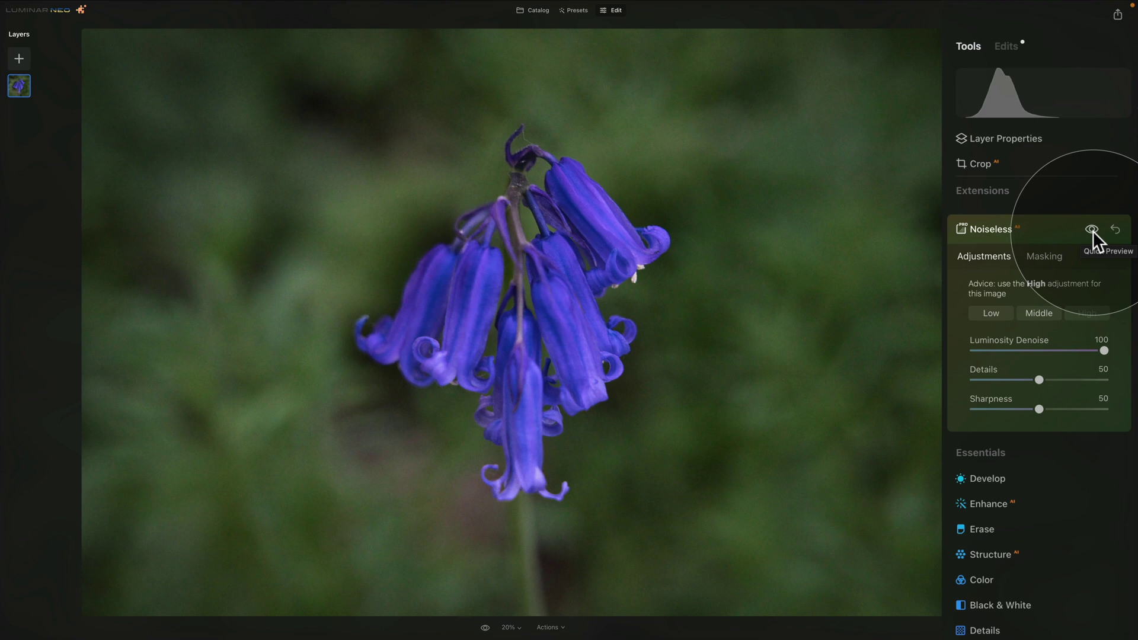
Collapse Noiseless and open Develop, folding away the Light and Blacks & Whites sections
{"action": "left_click", "coordinate": [1025, 228]}
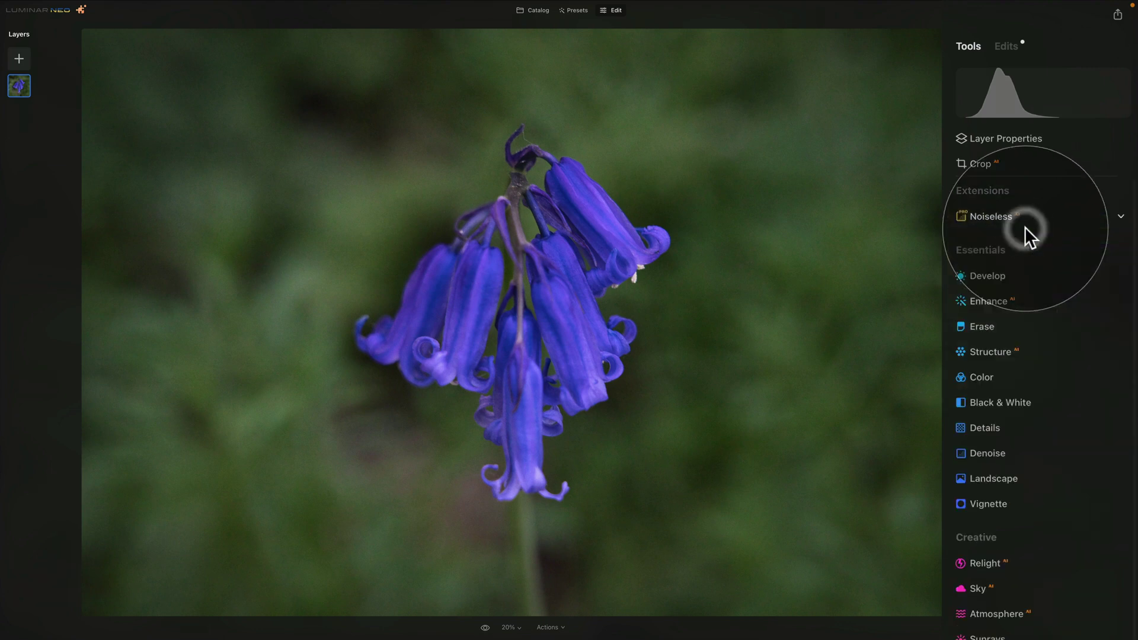
{"action": "left_click", "coordinate": [990, 274]}
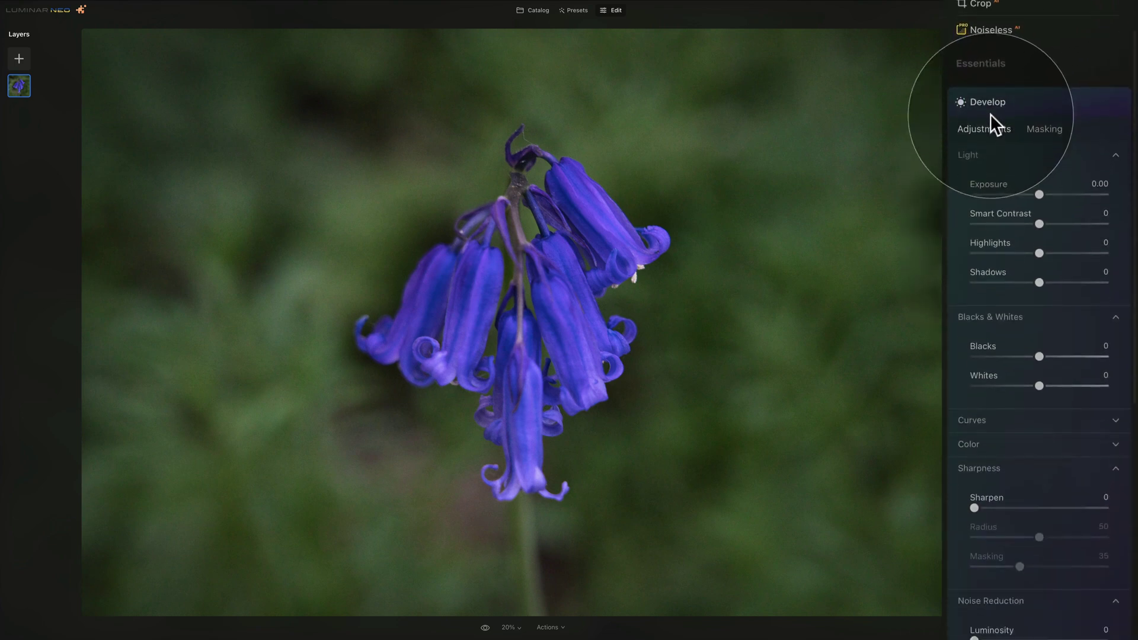
{"action": "left_click", "coordinate": [1001, 73]}
{"action": "left_click", "coordinate": [1001, 94]}
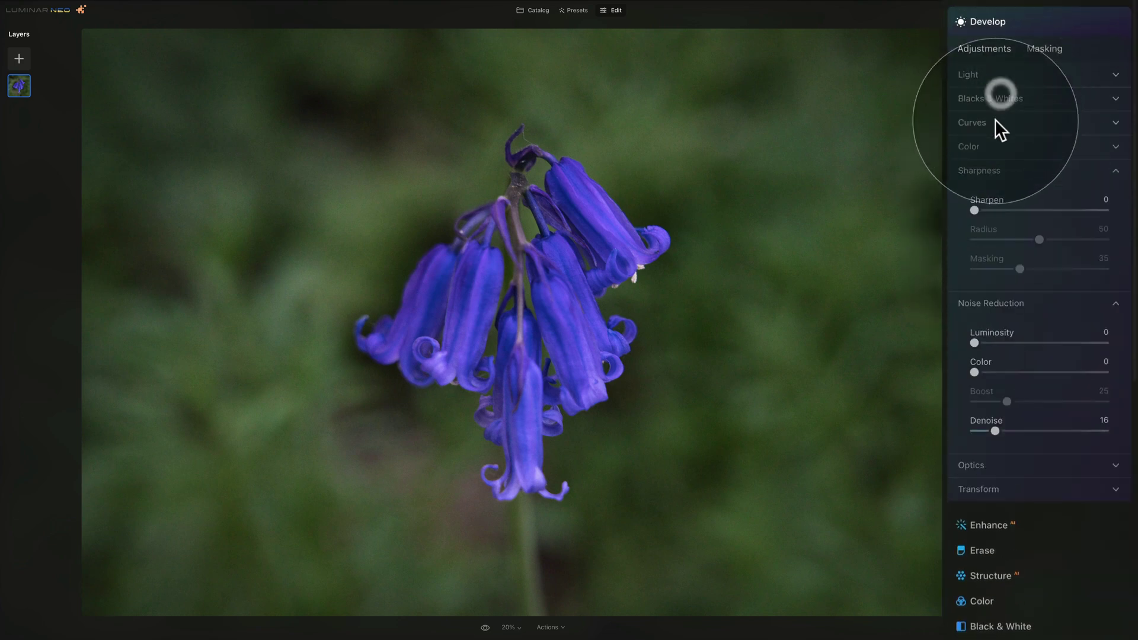
{"action": "left_click", "coordinate": [991, 166]}
{"action": "left_click", "coordinate": [991, 166]}
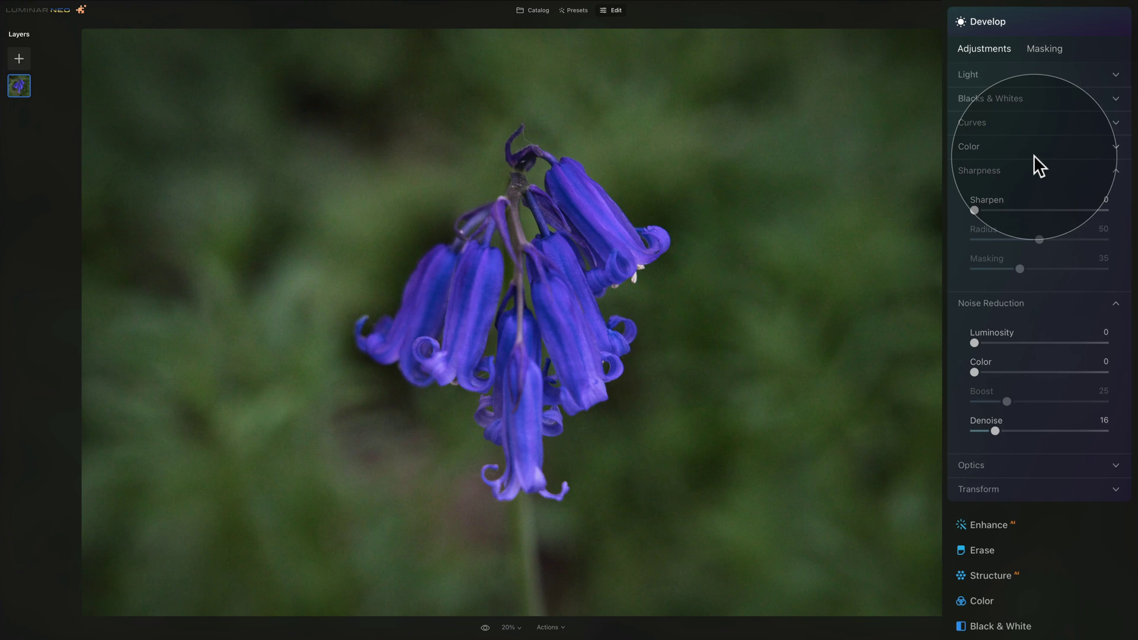
Zoomed to 100% on a petal, set Noise Reduction Luminosity and Color to 30
{"action": "left_click", "coordinate": [598, 169]}
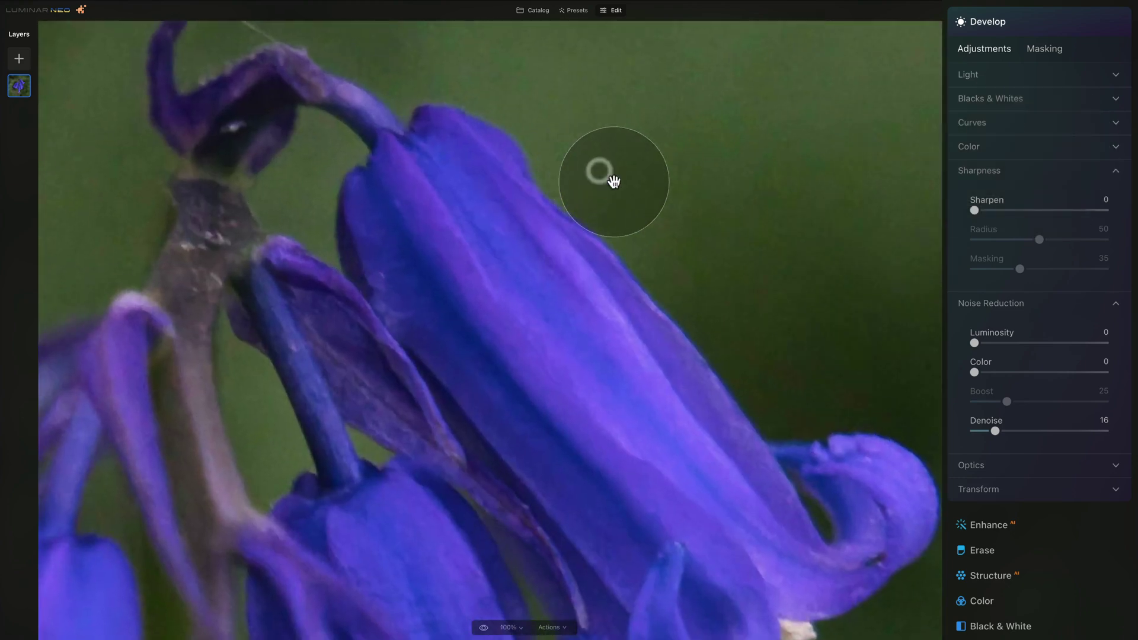
{"action": "left_click_drag", "start_coordinate": [802, 256], "coordinate": [643, 255]}
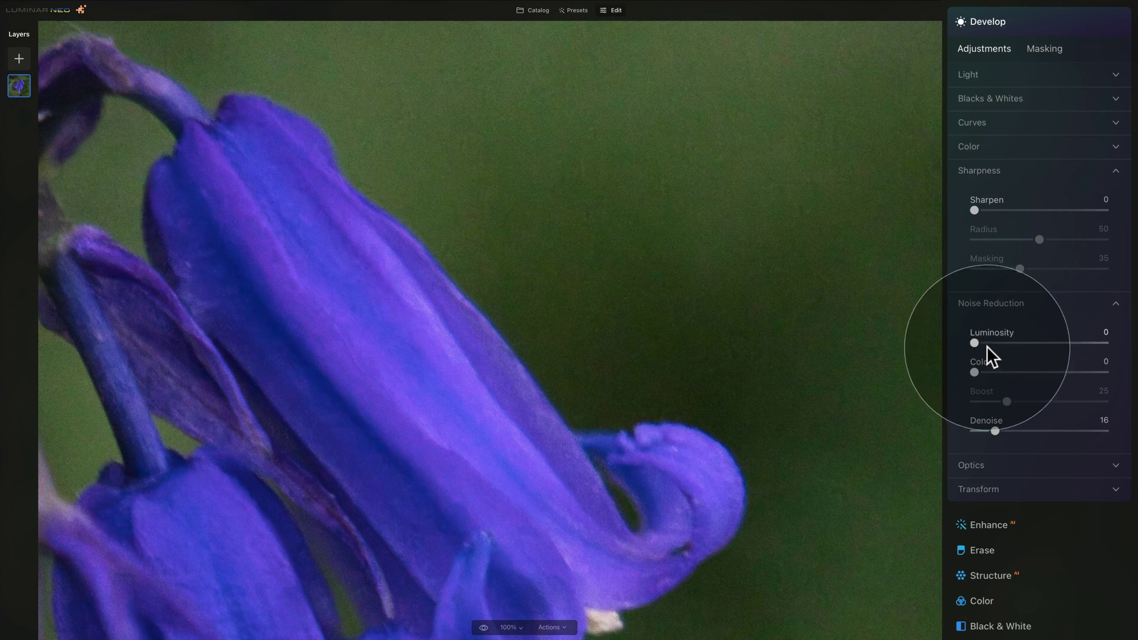
{"action": "left_click_drag", "start_coordinate": [975, 343], "coordinate": [1014, 344]}
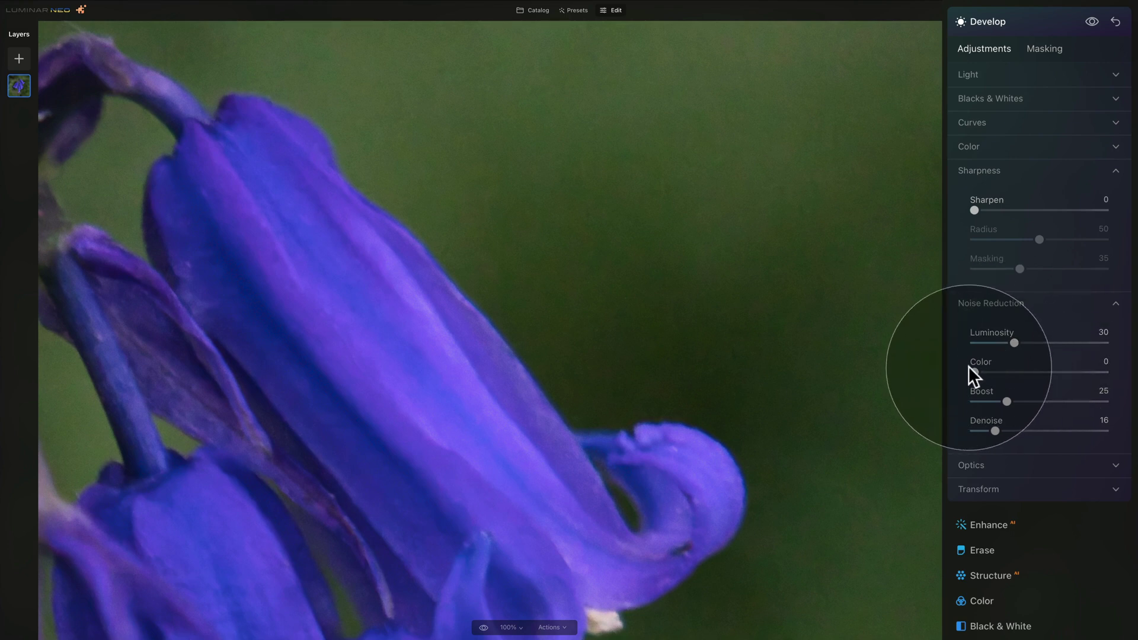
{"action": "left_click_drag", "start_coordinate": [975, 372], "coordinate": [1015, 412]}
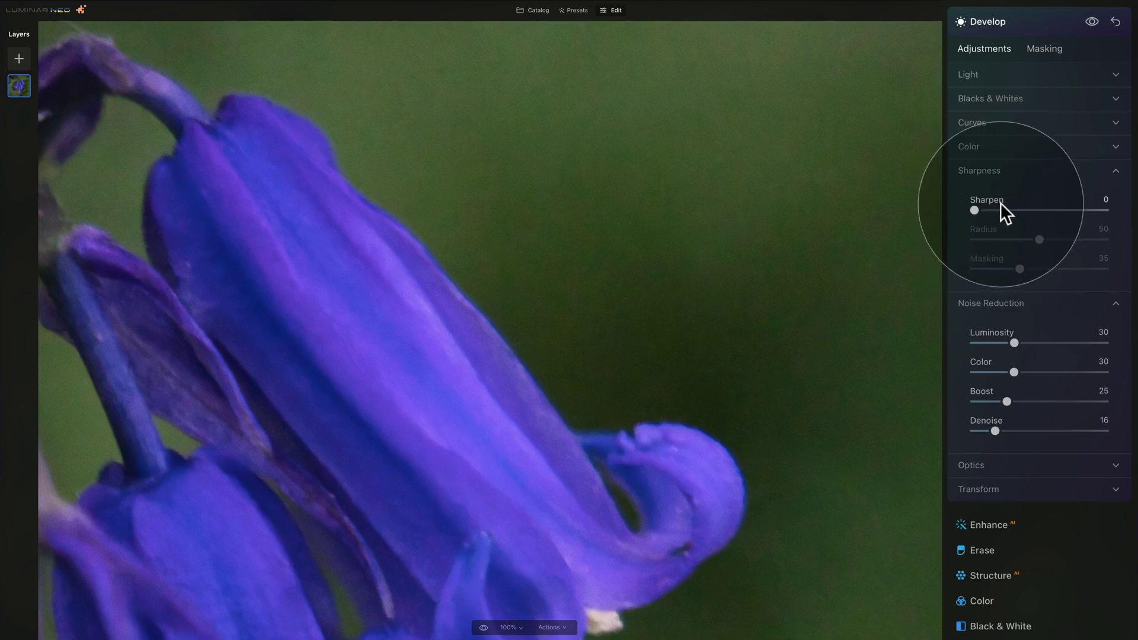
In Develop Sharpness, set Sharpen and Masking to 70, leaving Radius at 50
{"action": "left_click_drag", "start_coordinate": [1001, 208], "coordinate": [1061, 211]}
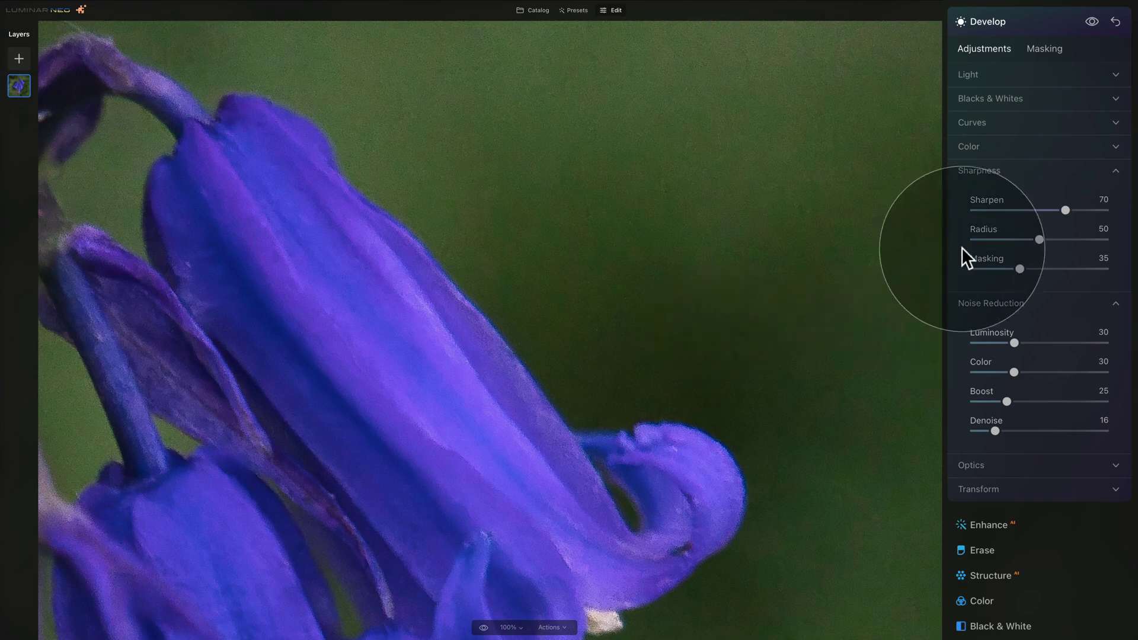
{"action": "left_click_drag", "start_coordinate": [1019, 266], "coordinate": [1069, 269]}
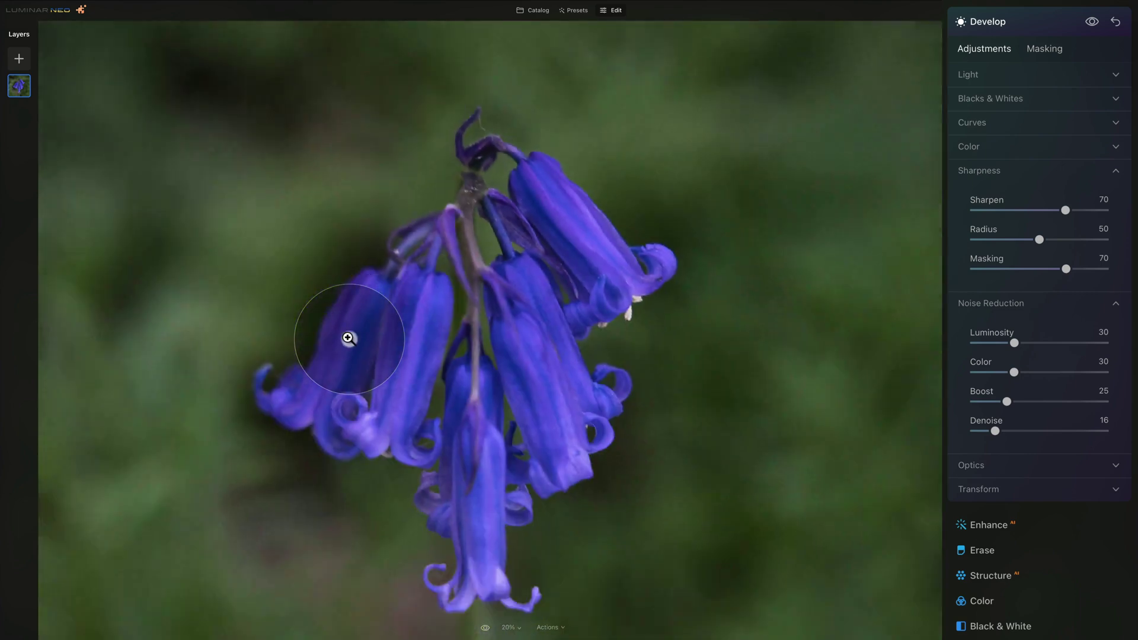
{"action": "left_click", "coordinate": [351, 338]}
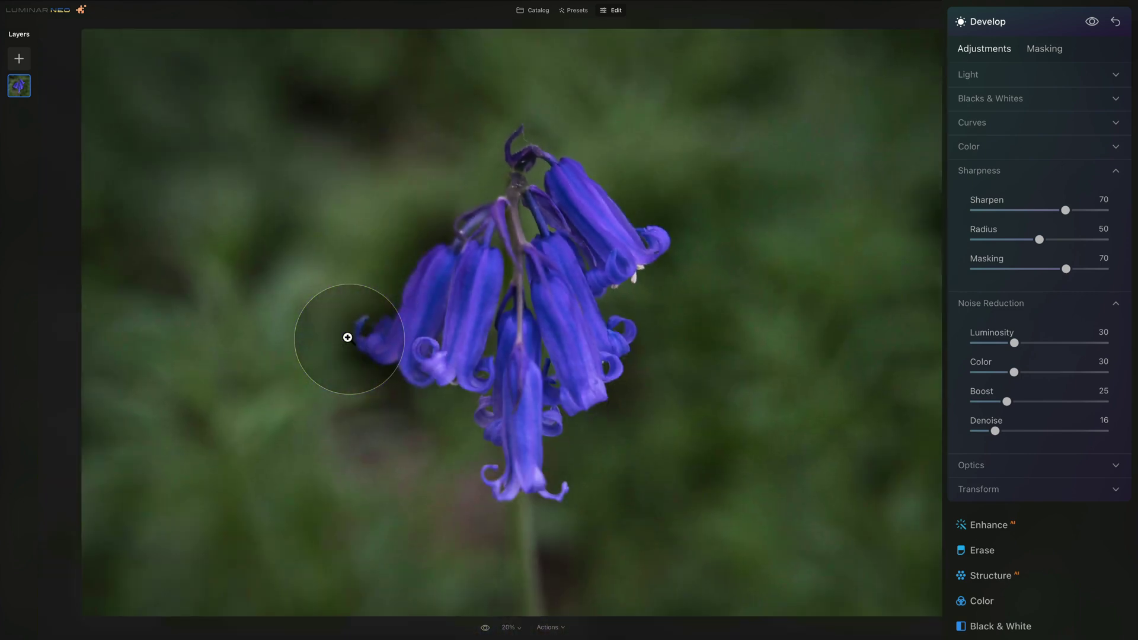